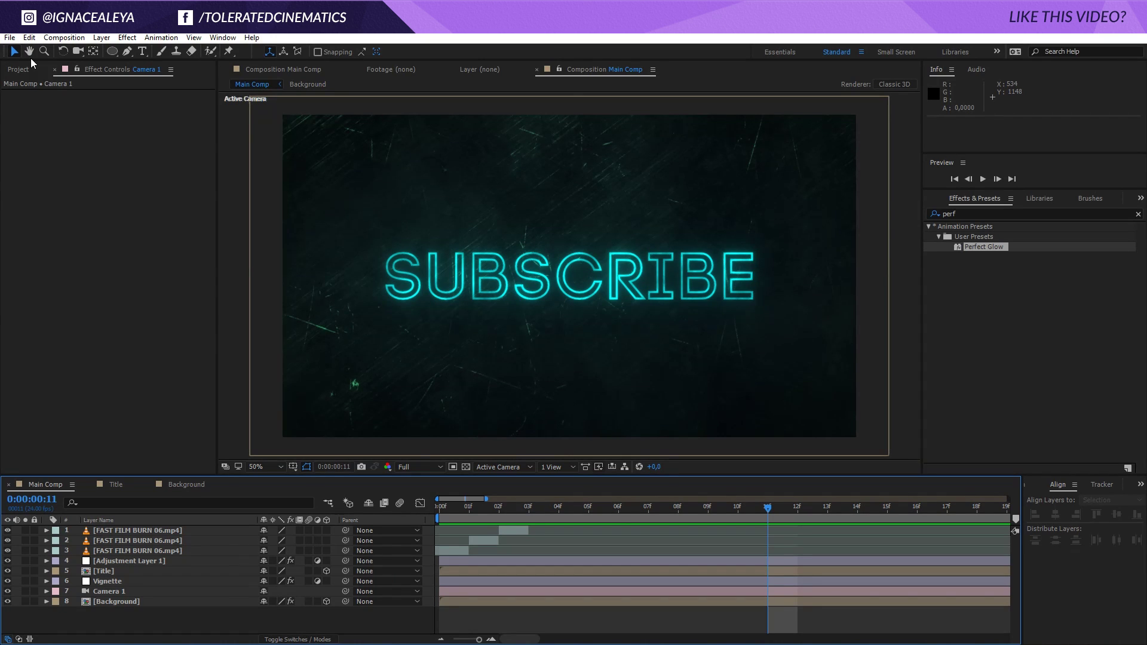
- Preview the title animation, then open the Title precomp and scrub through its letters
click(560, 582)
key(space)
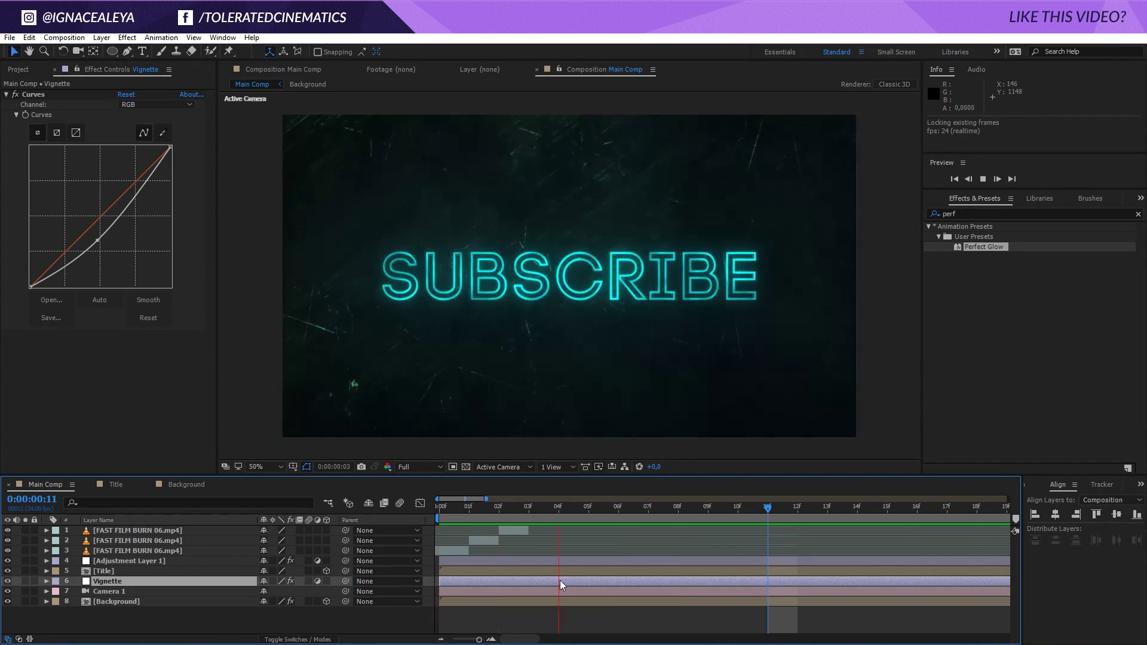
key(space)
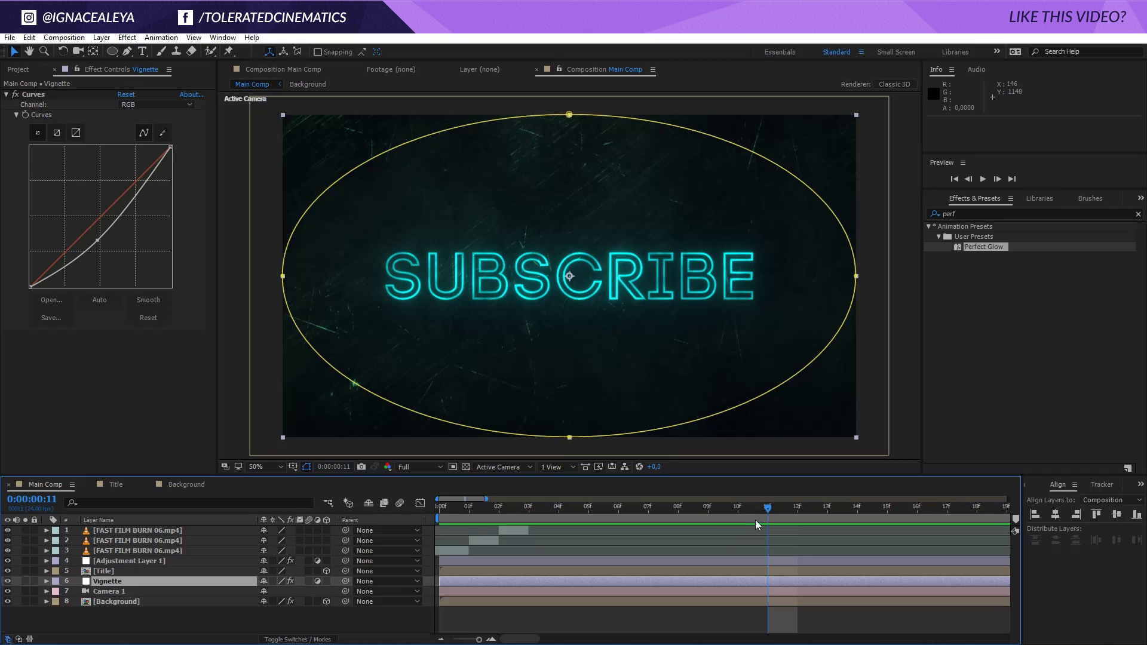
double_click(125, 574)
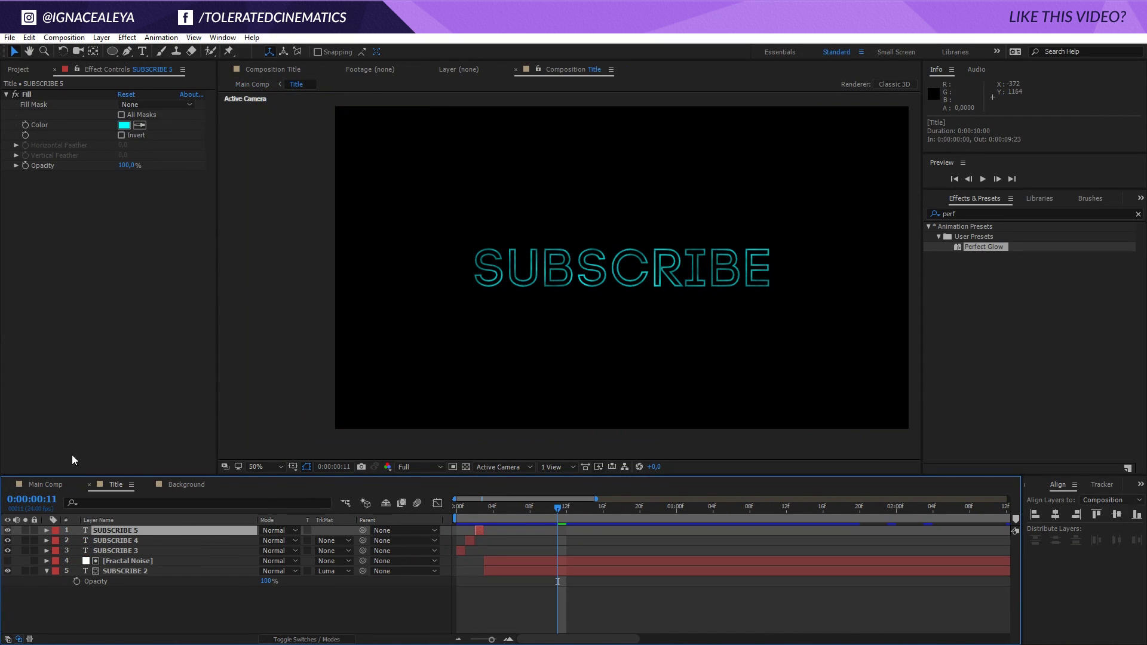
click(148, 572)
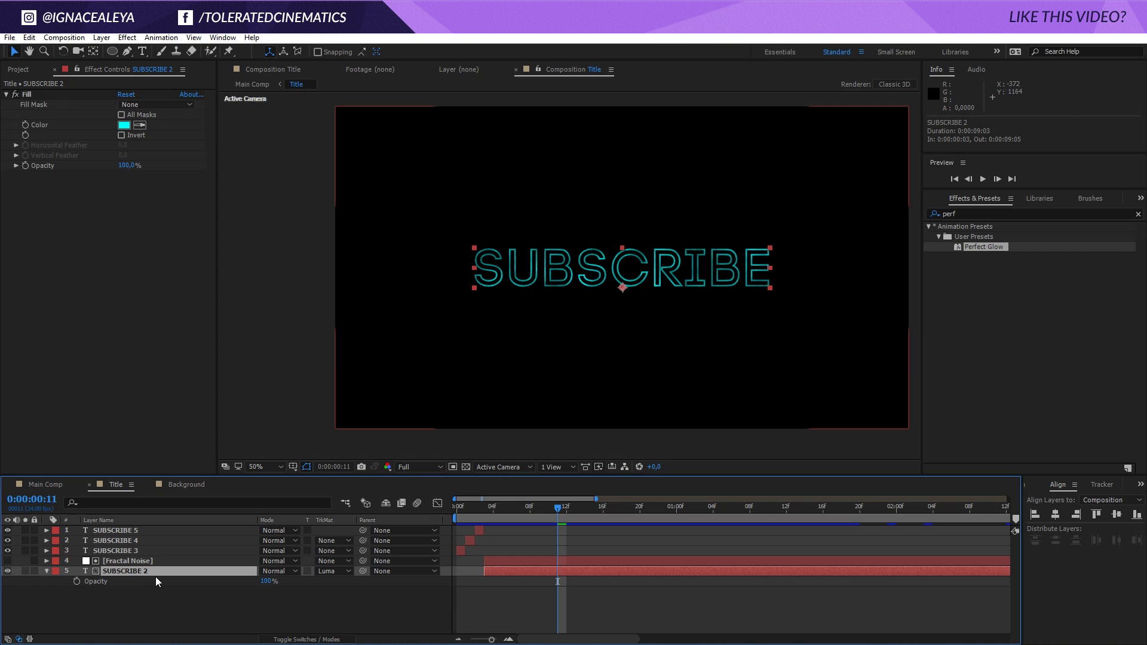
click(115, 562)
key(ctrl+Up)
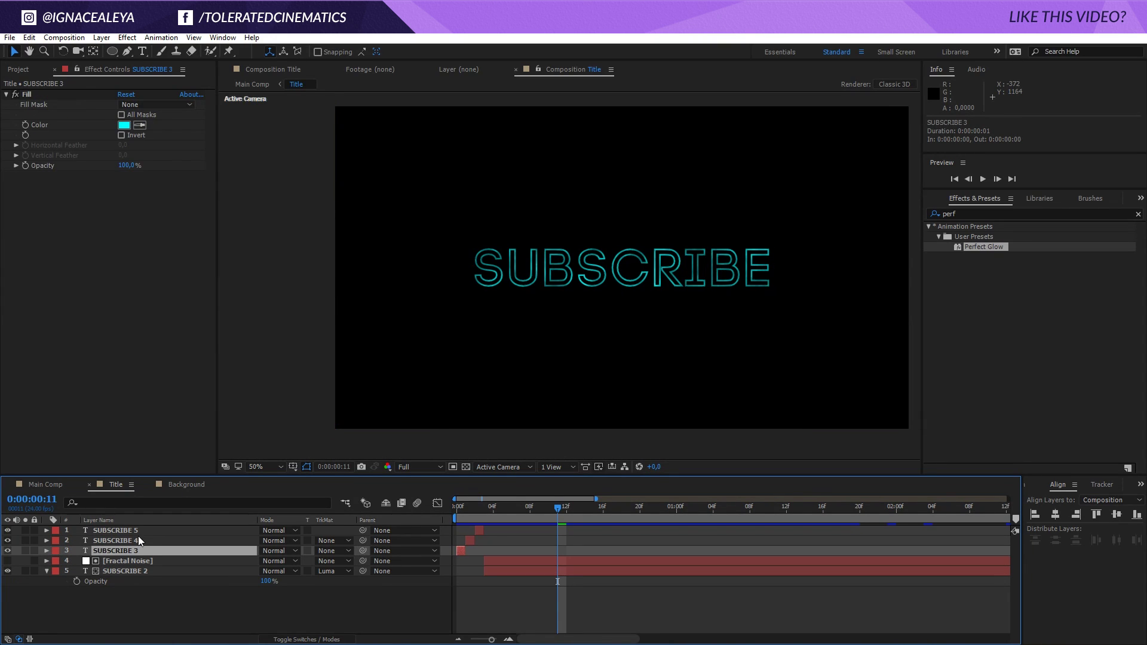
mouse_move(502, 521)
mouse_down()
mouse_move(456, 520)
mouse_move(493, 519)
mouse_up()
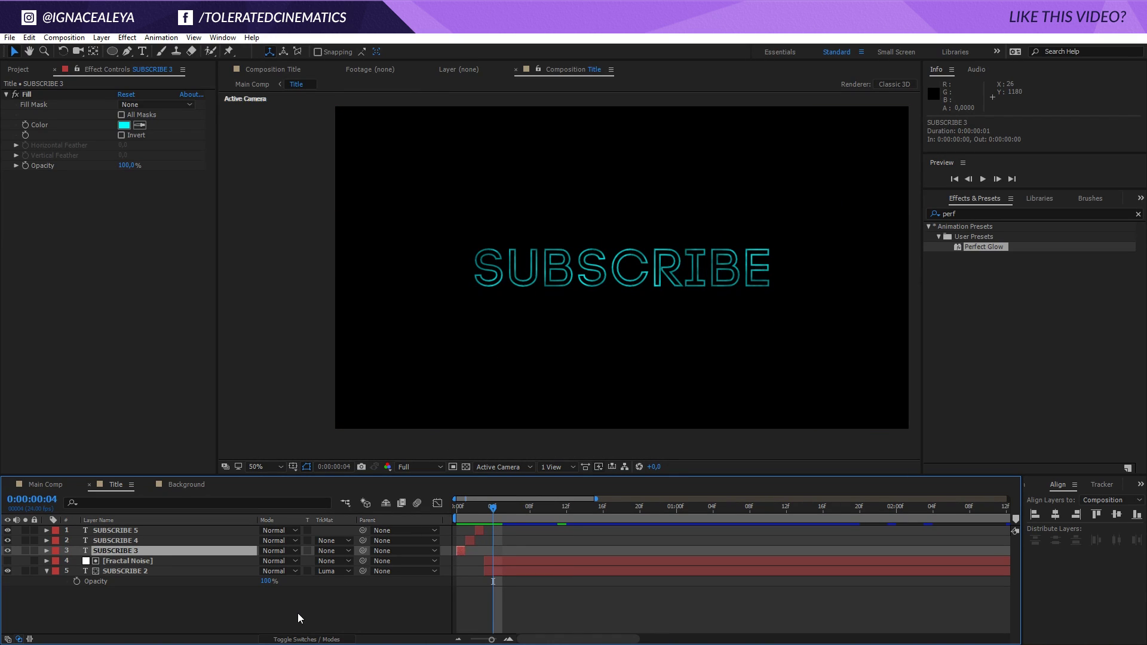
- Delete the Fractal Noise layer and set SUBSCRIBE 2's track matte to No Track Matte
click(108, 562)
key(Delete)
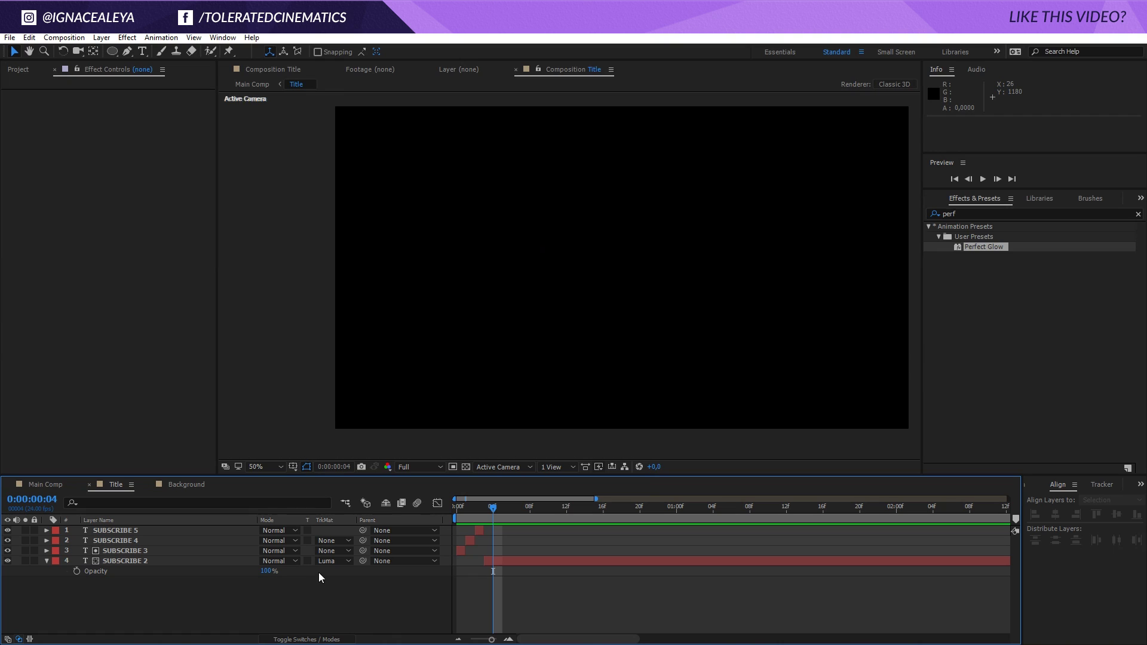
click(331, 561)
click(333, 579)
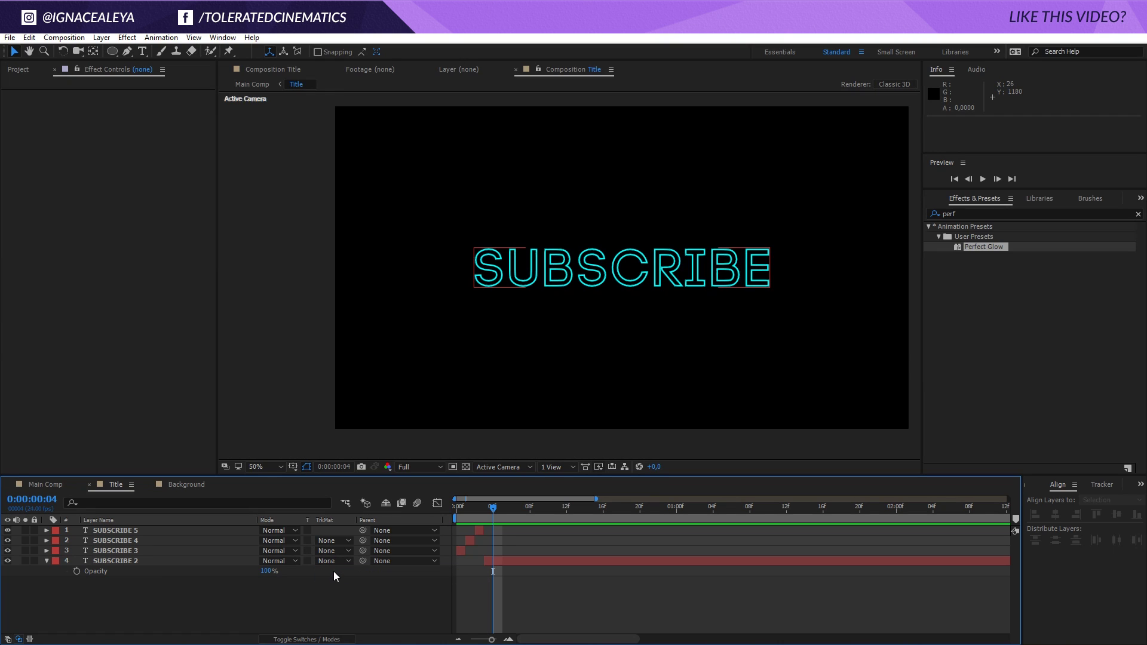
click(47, 561)
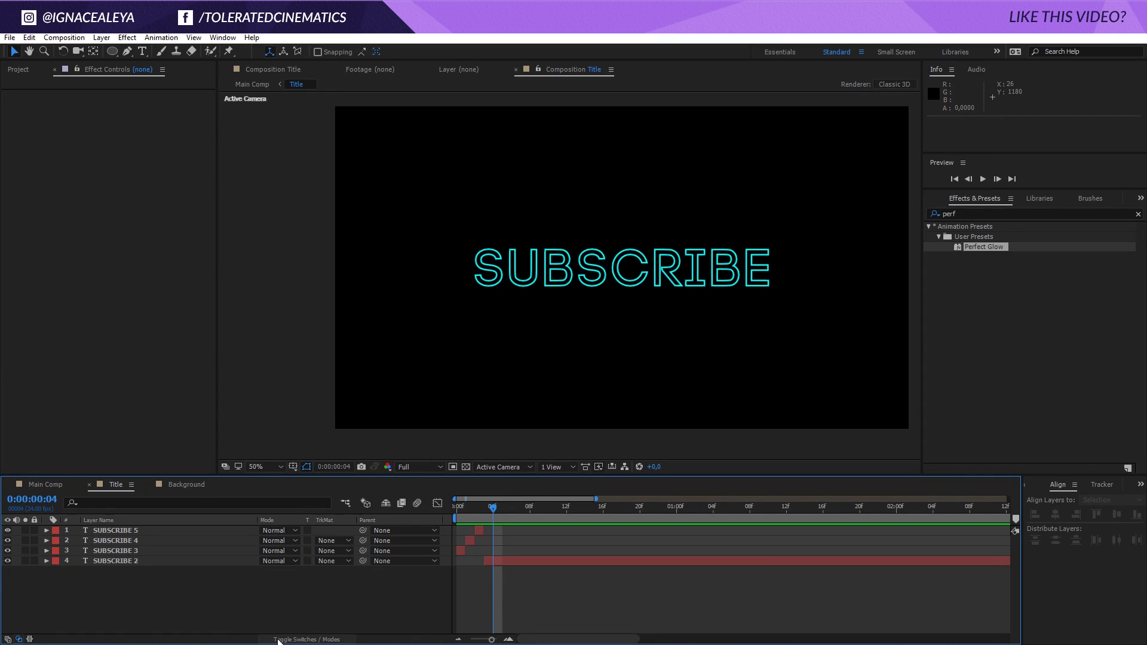
- Mark layers 2 and 3 as shy and hide all shy layers
click(279, 639)
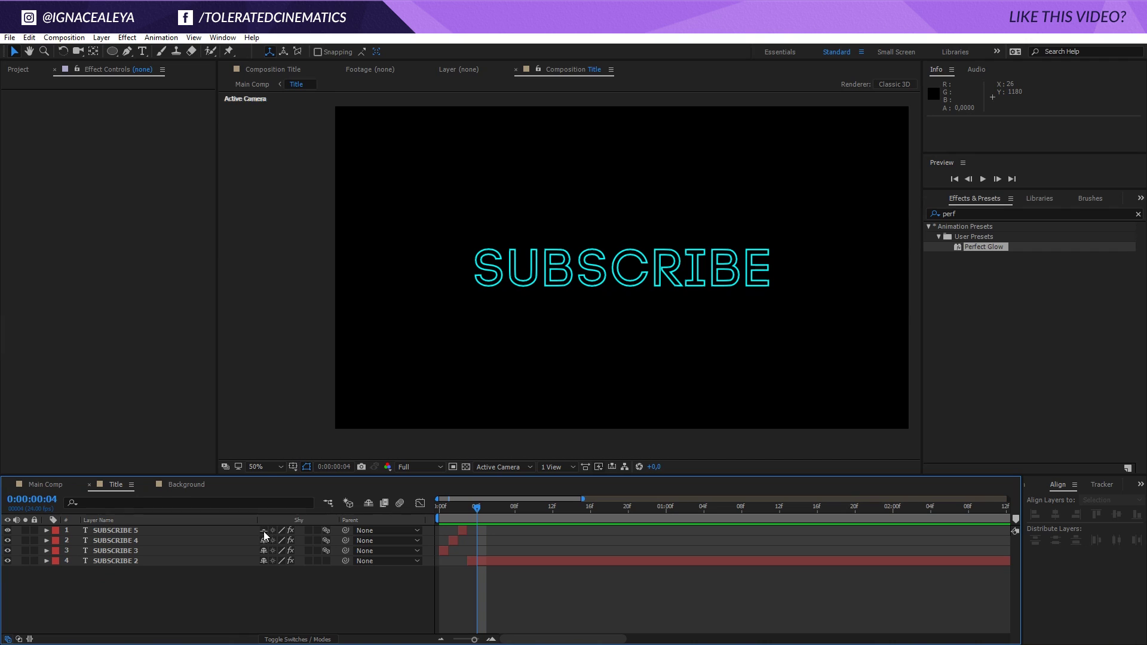
drag(264, 536, 261, 557)
click(370, 504)
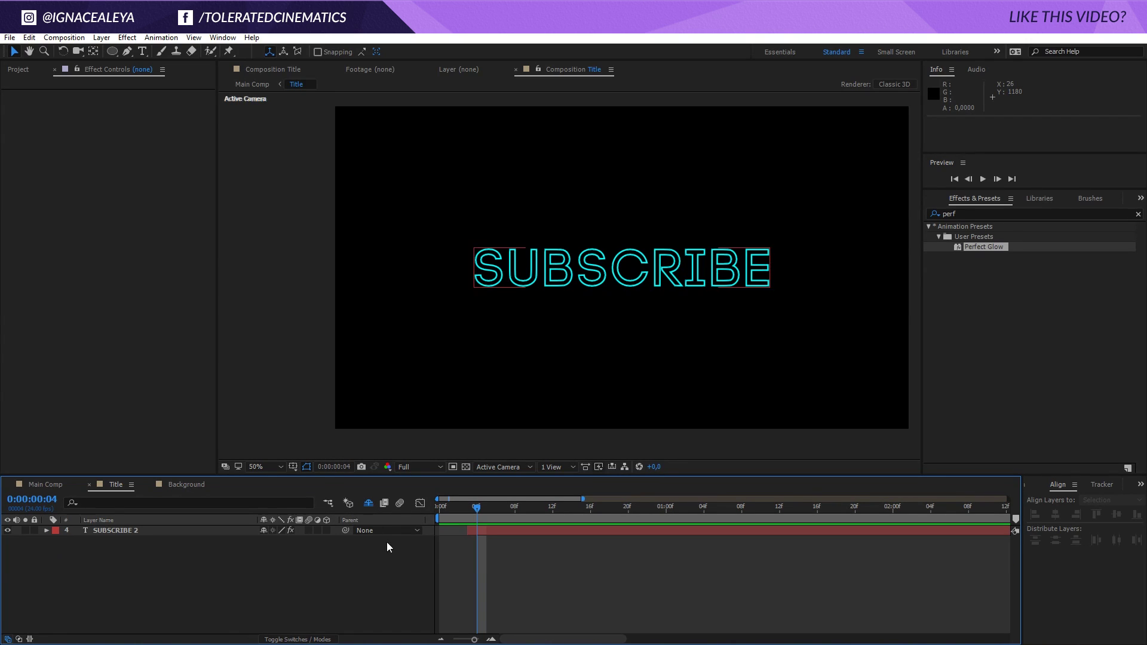
- Extend SUBSCRIBE 2's in-point back to the start of the timeline
click(473, 532)
drag(462, 531, 429, 527)
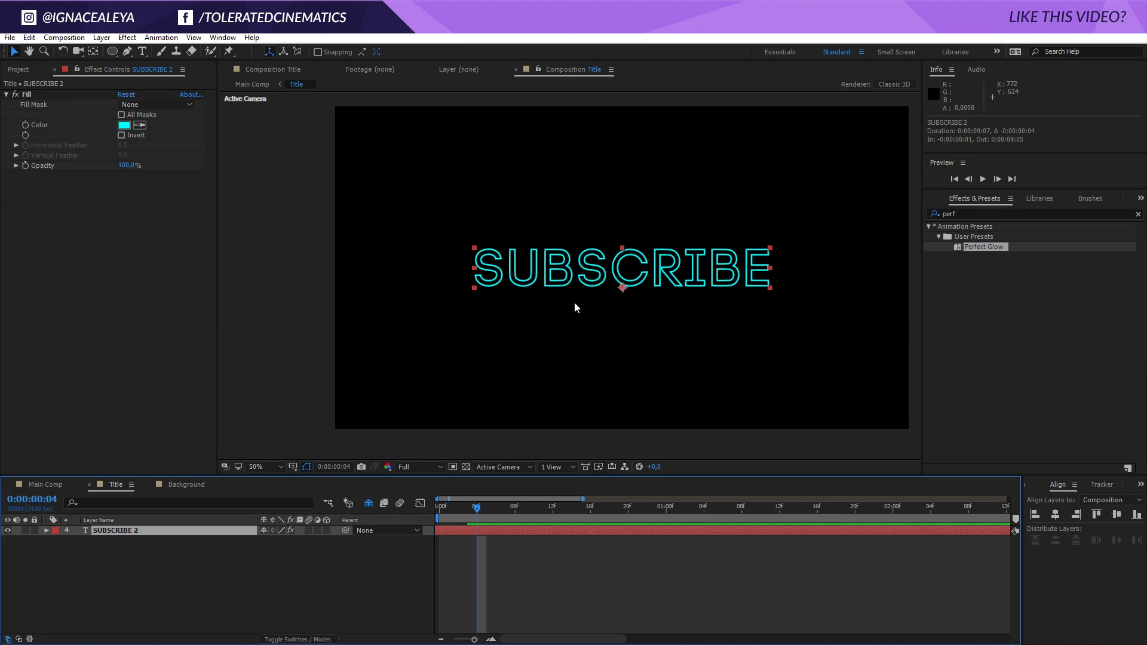
click(565, 270)
- Open the Character panel and test Swap Fill and Stroke, reverting to the cyan outline
click(974, 201)
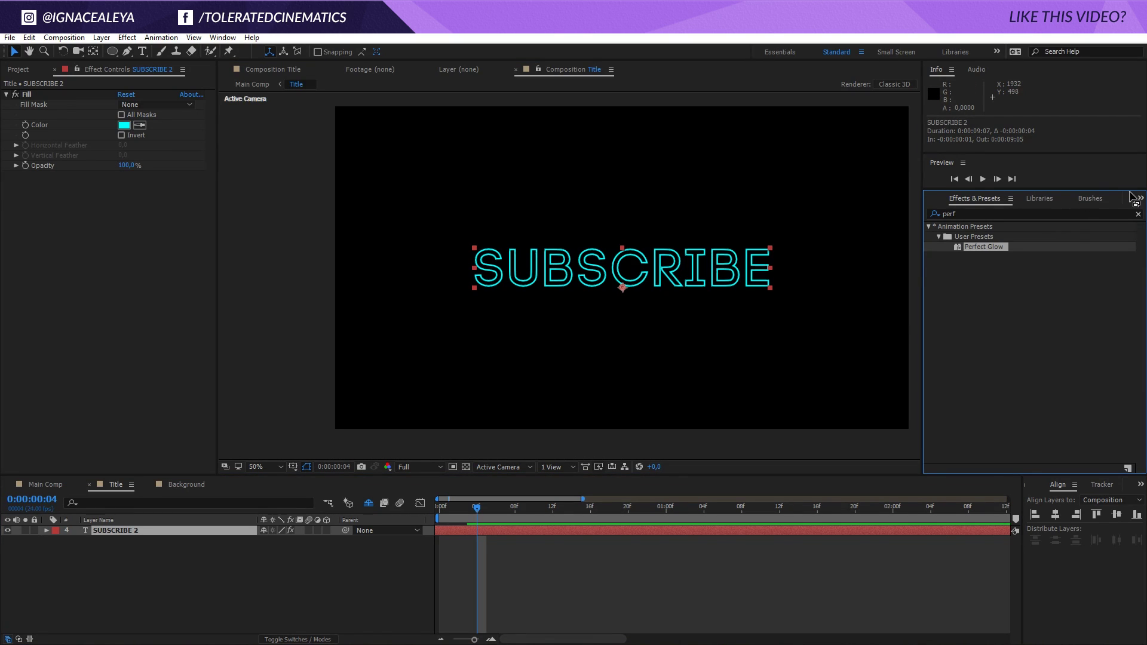
click(1140, 199)
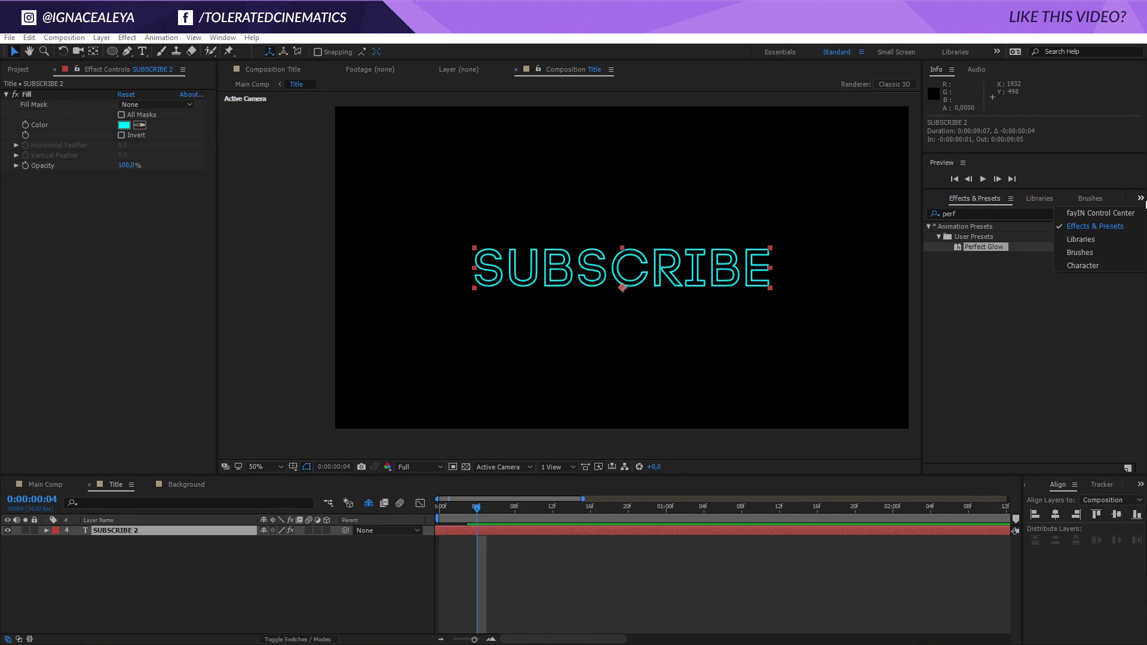
click(1083, 266)
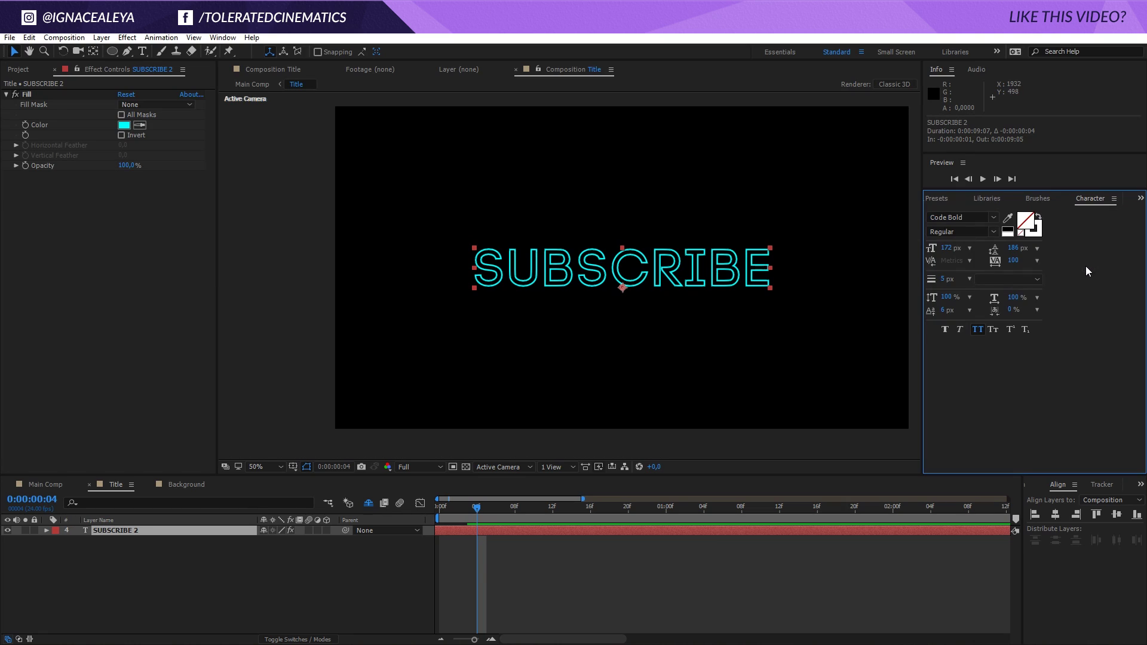
click(1038, 218)
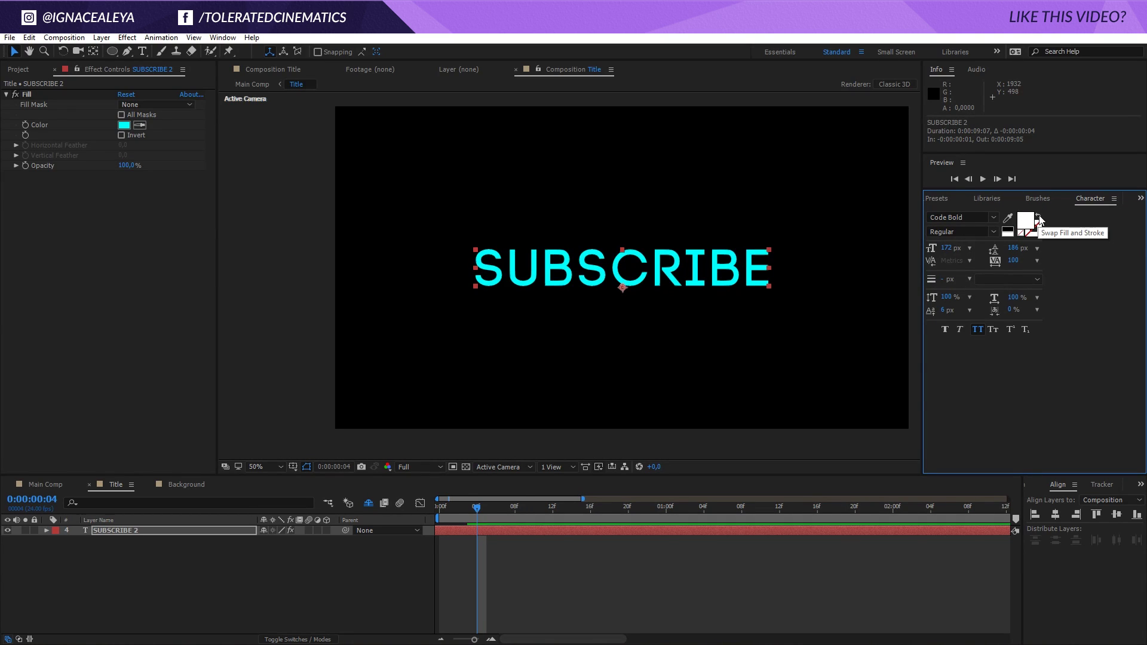
click(1038, 217)
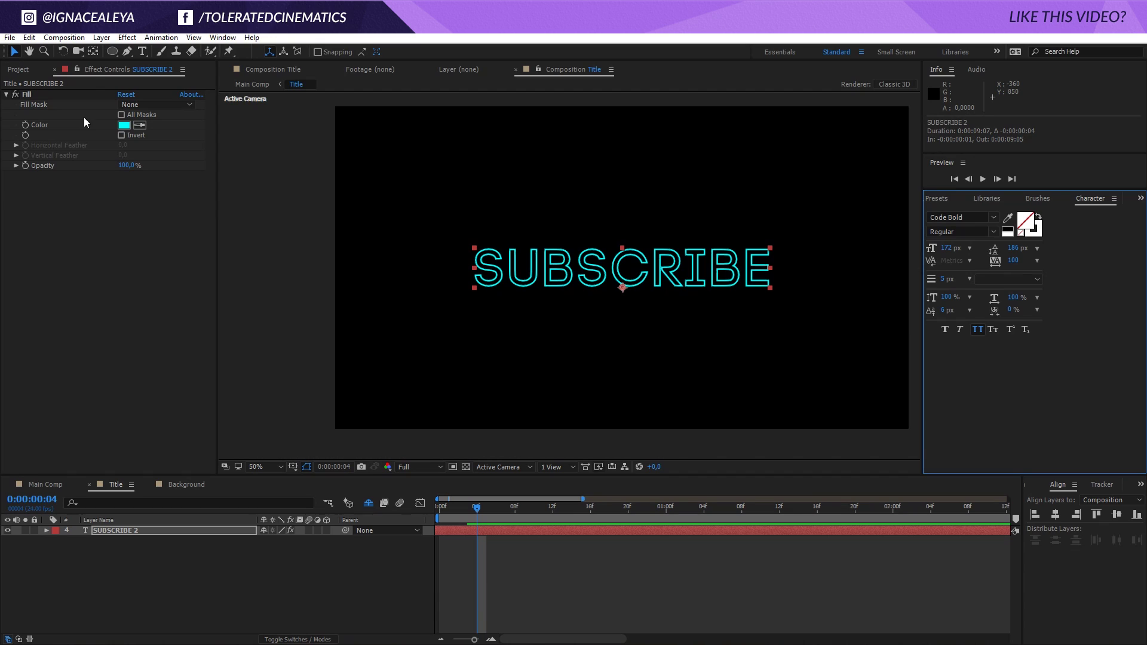
click(130, 533)
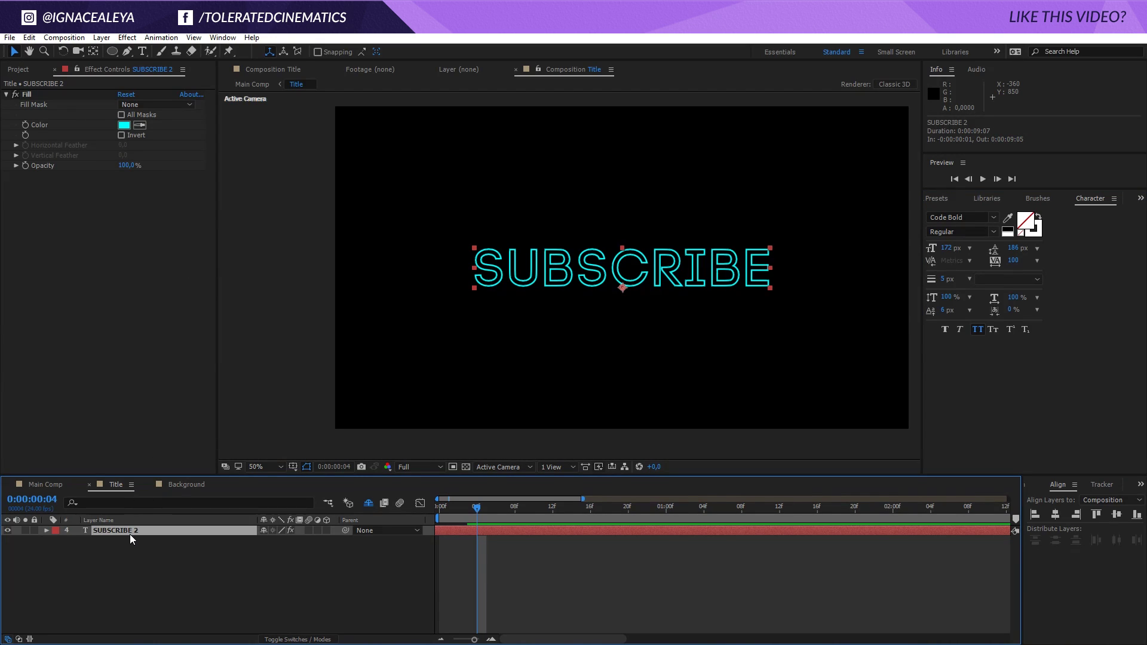
scroll(618, 297, up, 2)
scroll(618, 297, down, 2)
- Duplicate SUBSCRIBE 2 as SUBSCRIBE 6 and hide the original layer
click(31, 38)
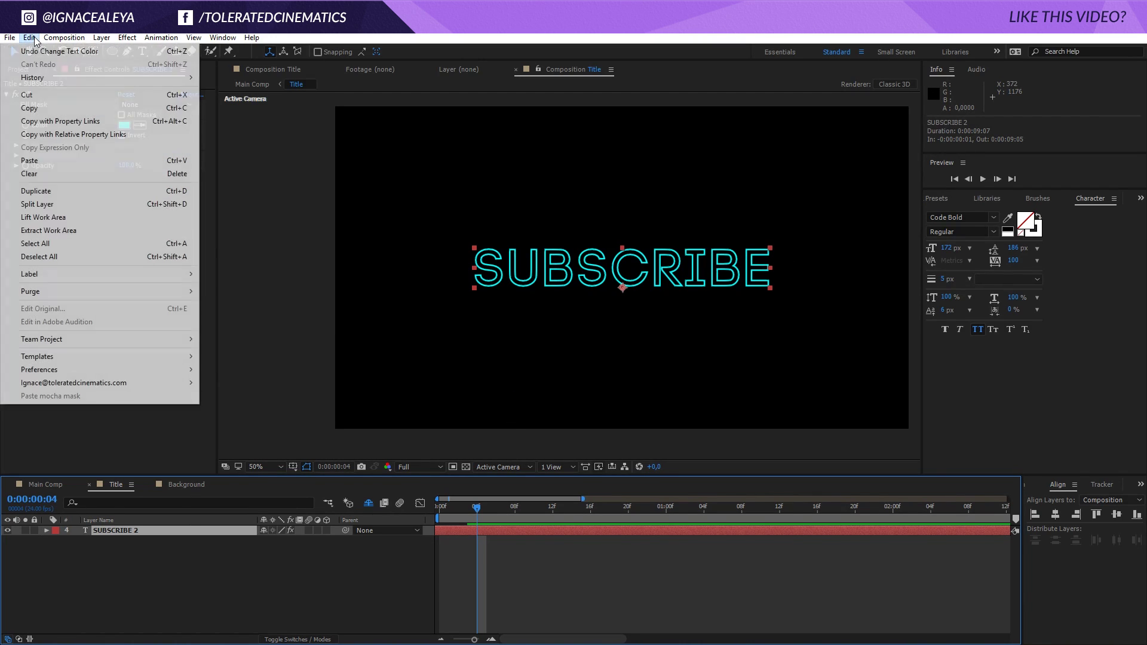
click(35, 191)
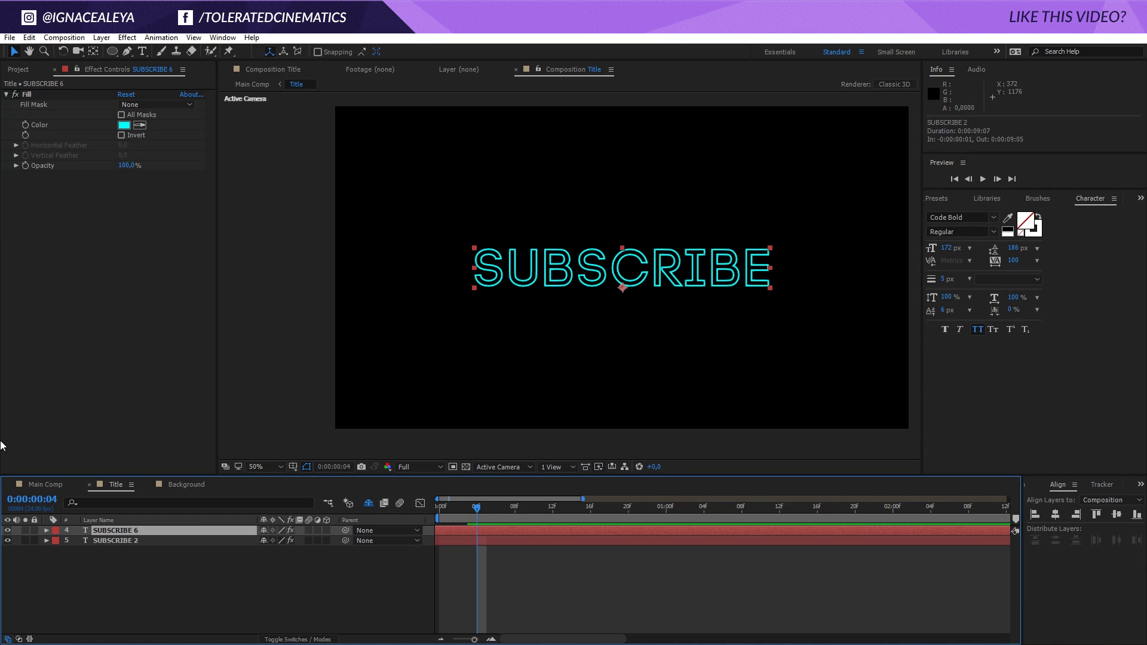
click(7, 541)
- Convert SUBSCRIBE 6's letters into the SUBSCRIBE 6 Outlines layer and zoom to 100%
click(101, 37)
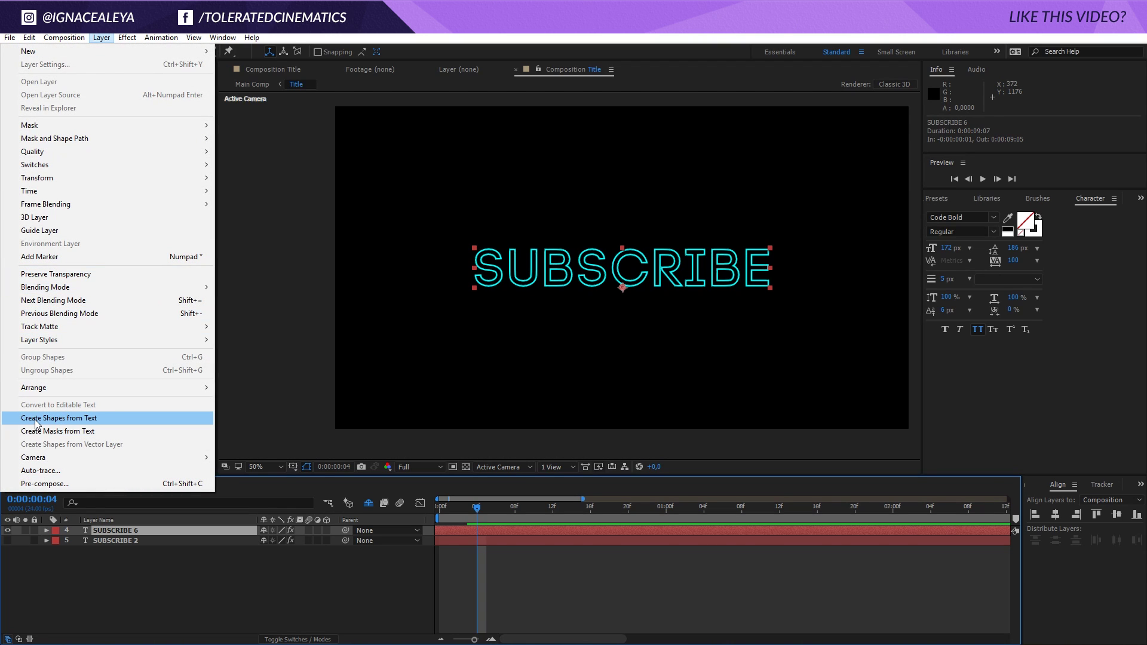
click(84, 436)
key(period)
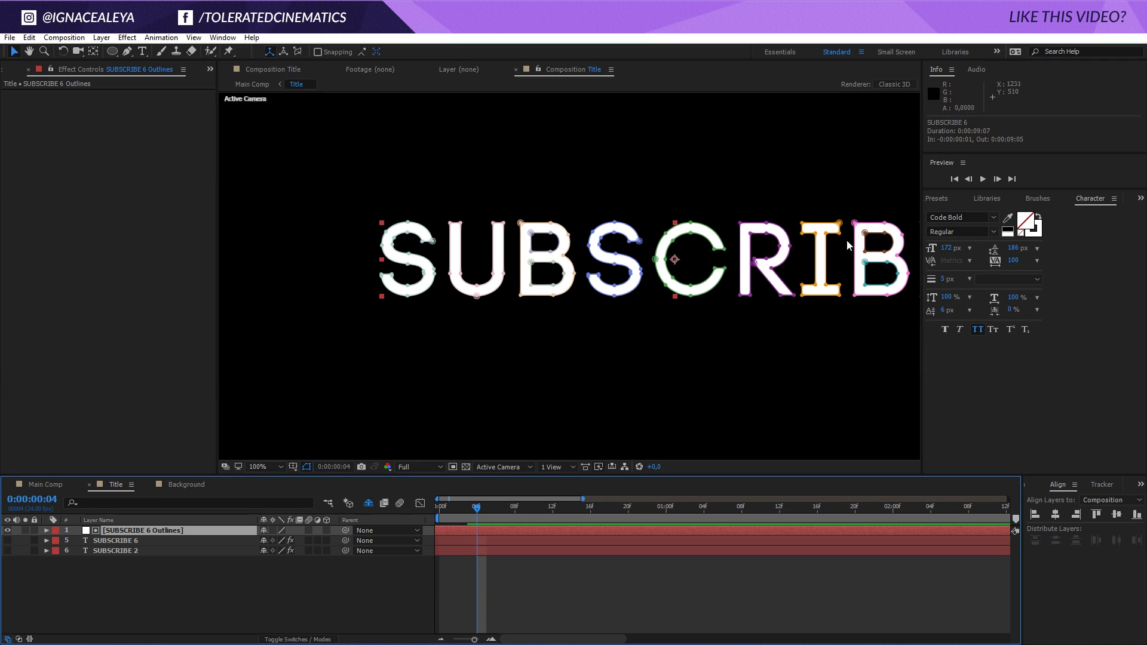
- Apply the Stroke effect to the SUBSCRIBE 6 Outlines layer and hide mask path display
click(938, 201)
click(950, 213)
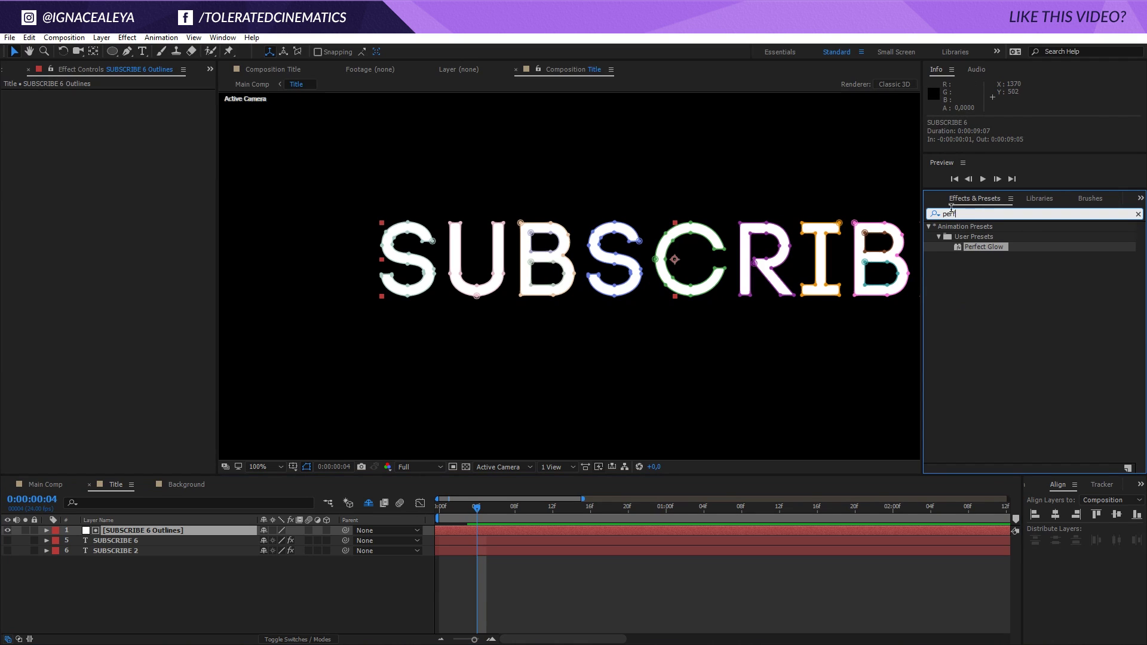
text(stroke)
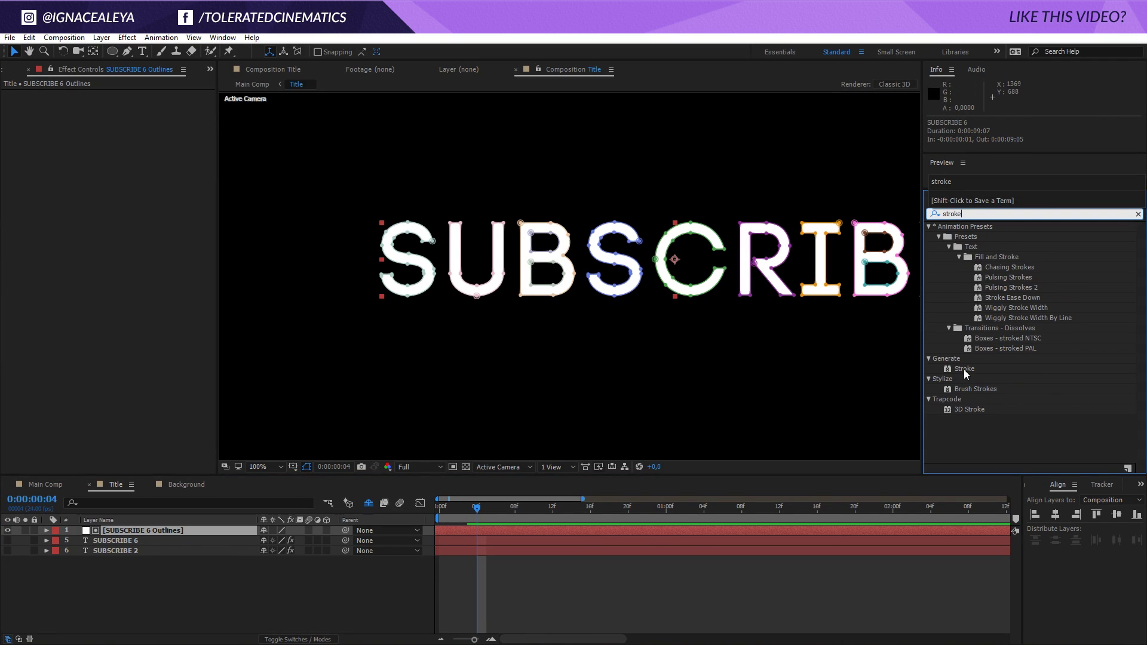
mouse_move(964, 369)
mouse_down()
mouse_move(896, 418)
mouse_move(419, 529)
mouse_move(133, 534)
mouse_up()
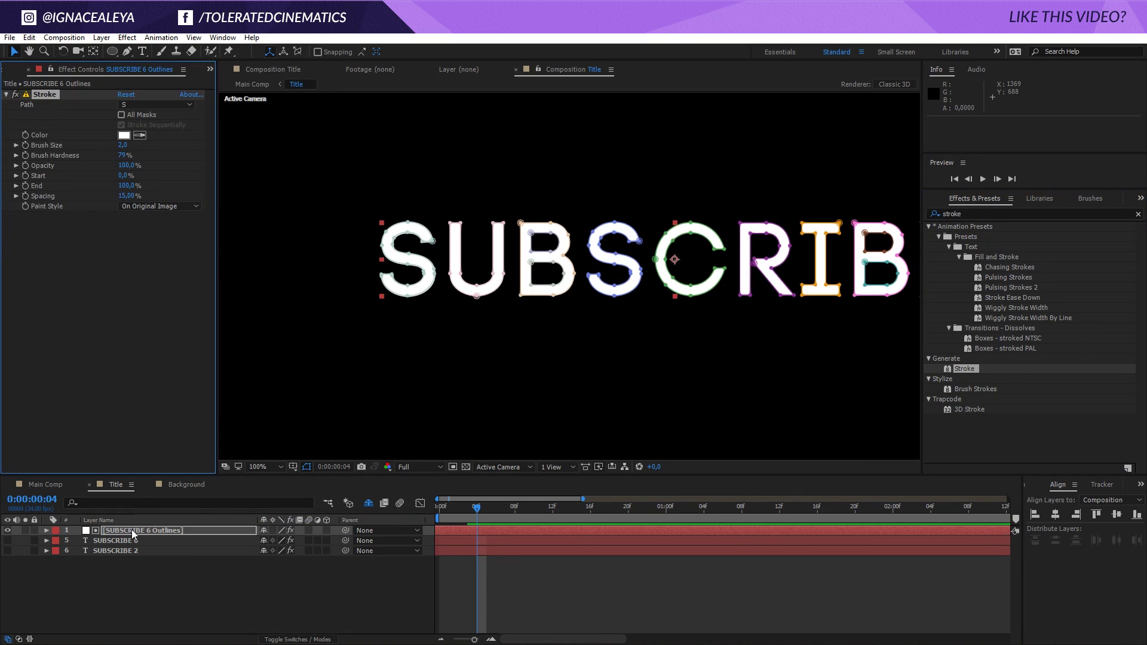
click(308, 467)
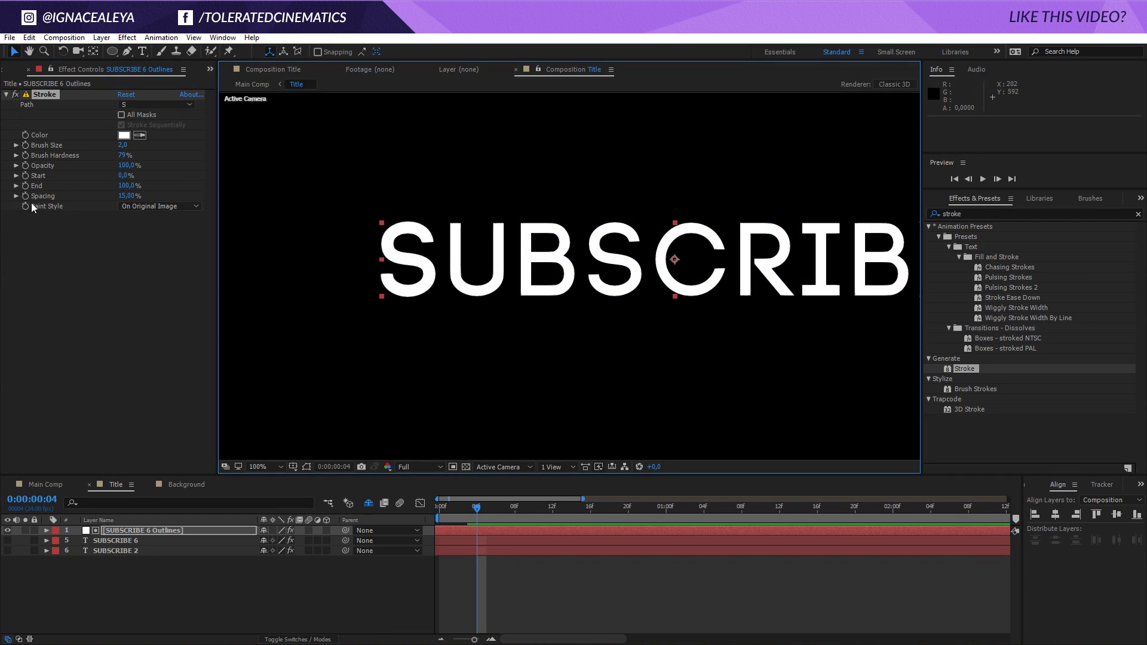
- Set Stroke's Paint Style to On Transparent and enable All Masks
click(146, 208)
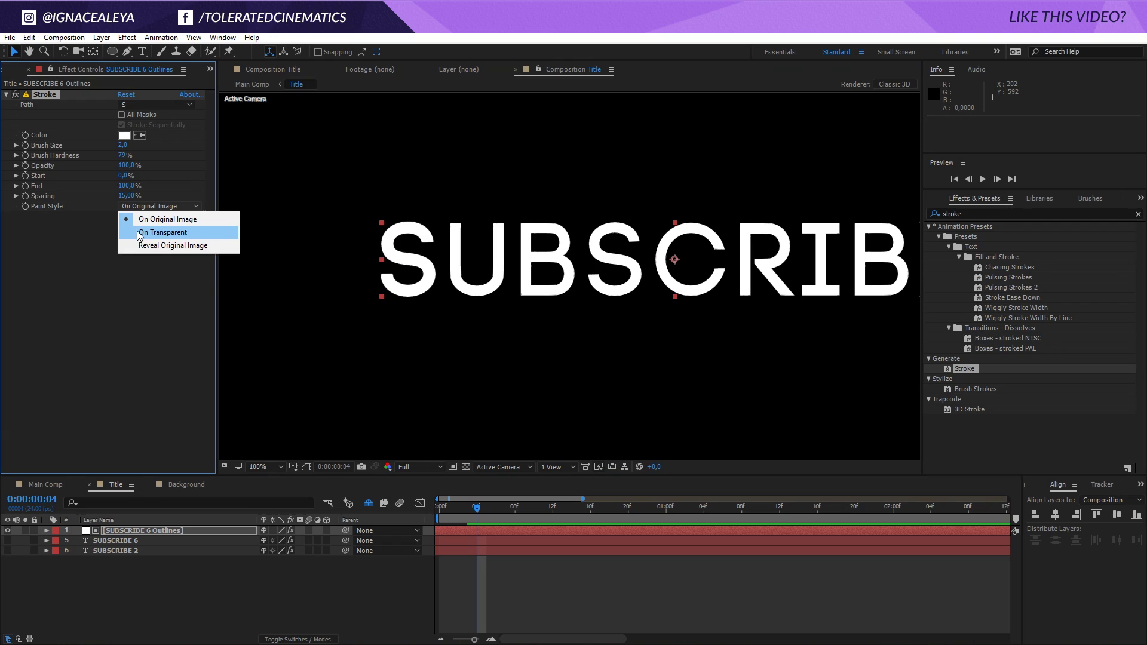
click(162, 232)
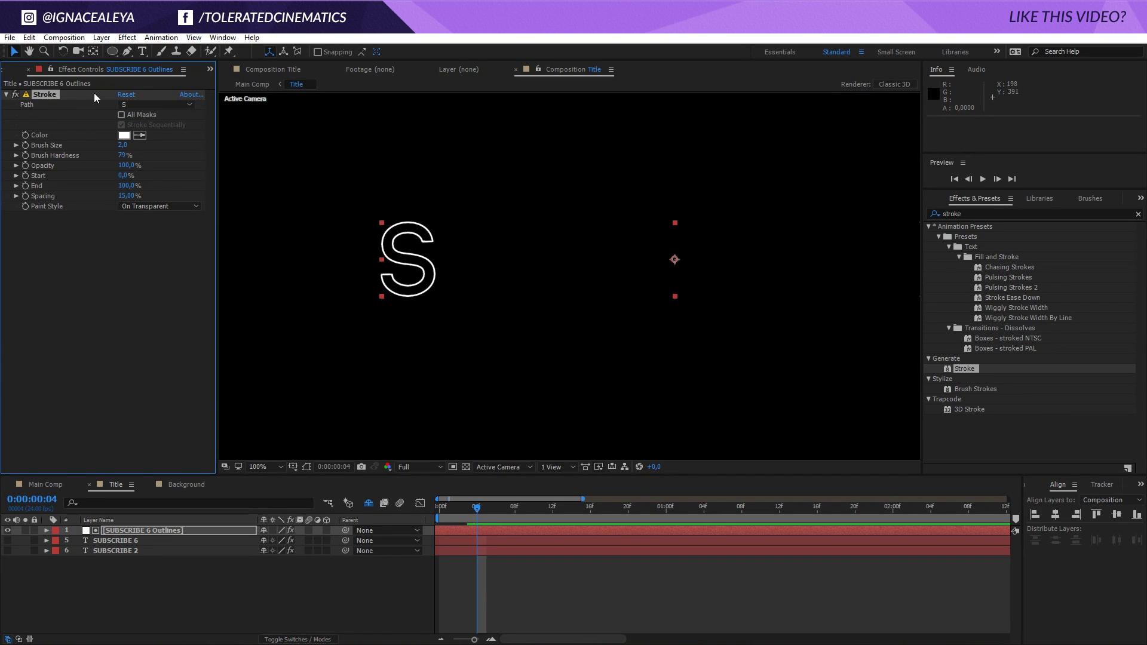
click(156, 105)
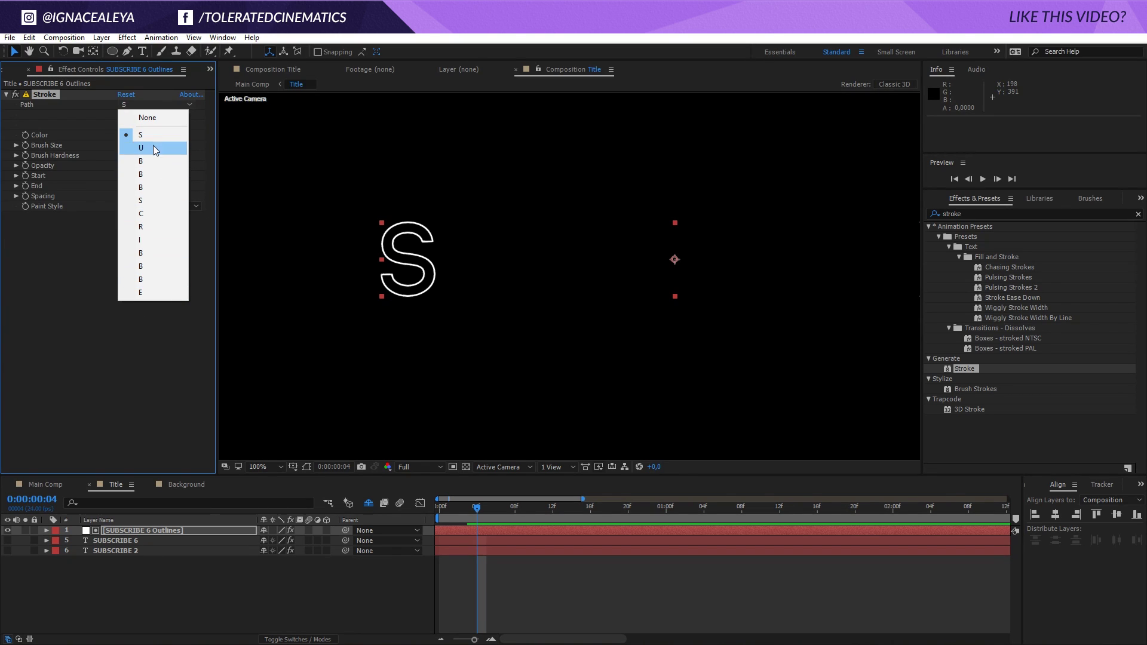
click(110, 112)
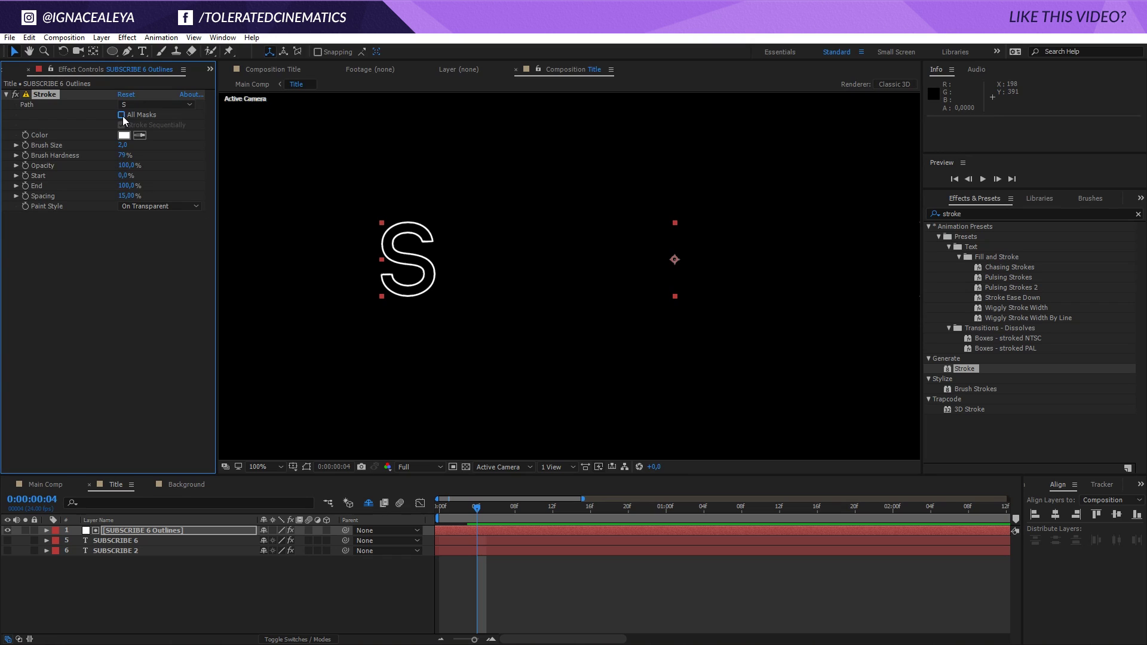
click(122, 115)
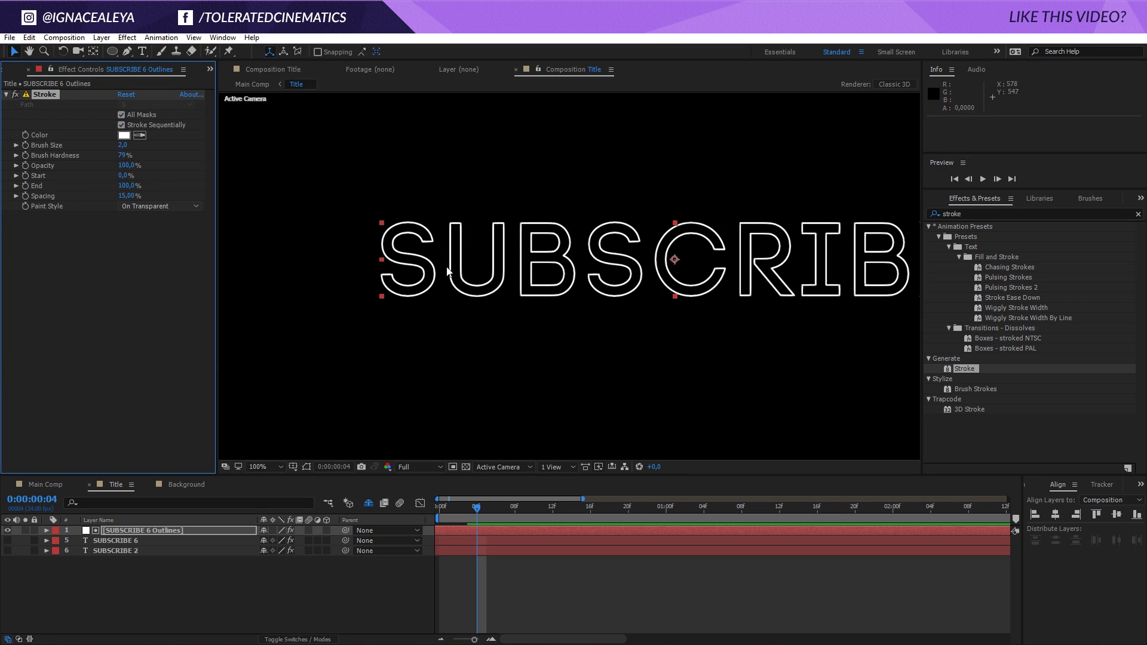
- Recentre the view and start the work area at frame 2
click(673, 279)
key(/)
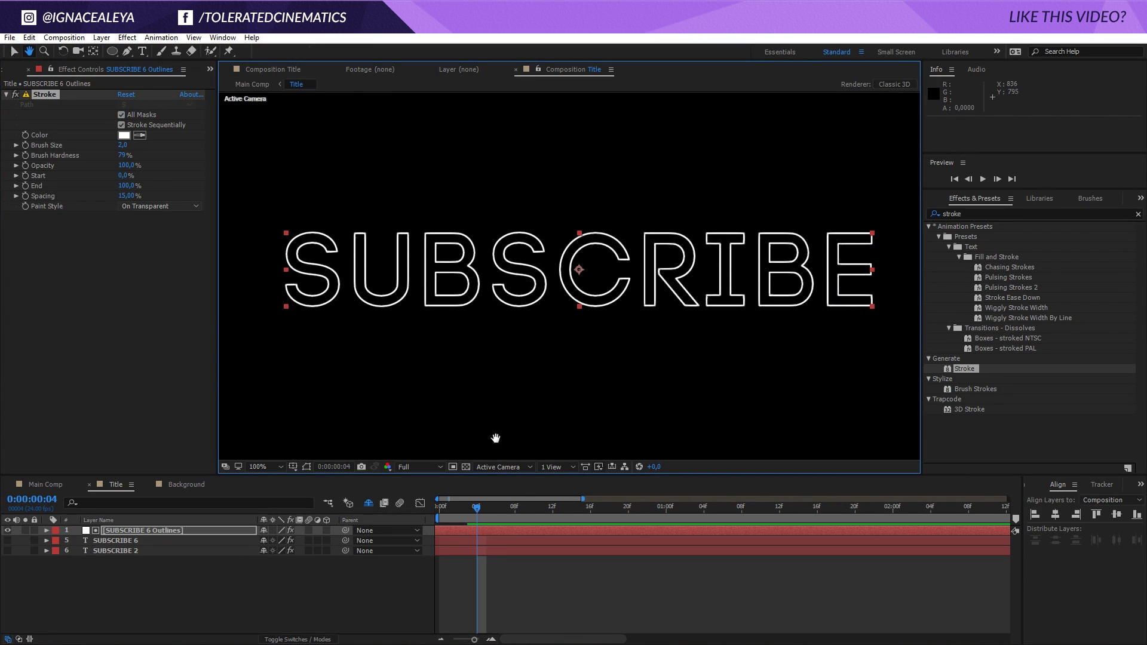
drag(467, 511, 440, 509)
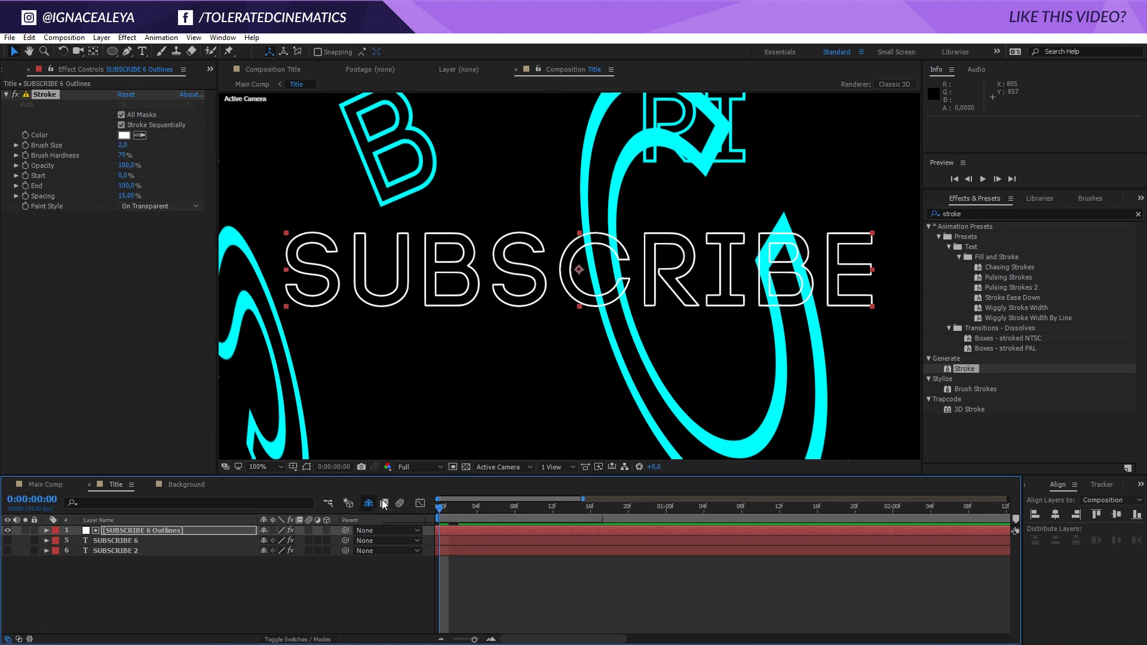
mouse_move(445, 512)
mouse_down()
mouse_move(458, 523)
mouse_move(449, 533)
mouse_up()
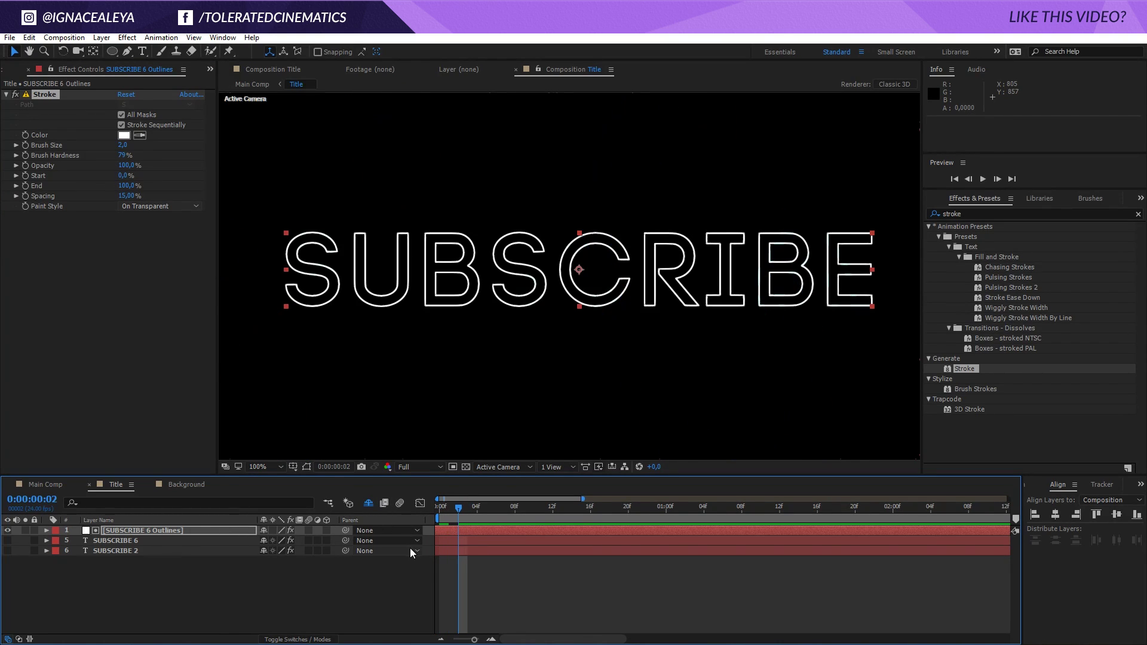
key(b)
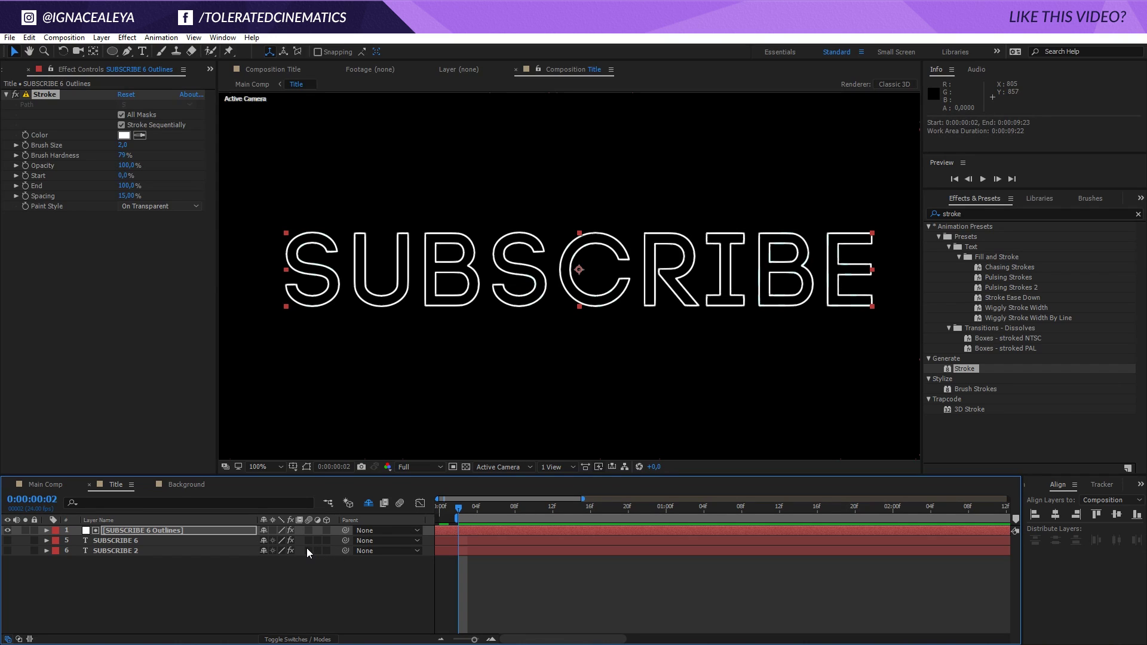
- Keyframe the Stroke End at 0%, then try an End value of 60%
click(178, 531)
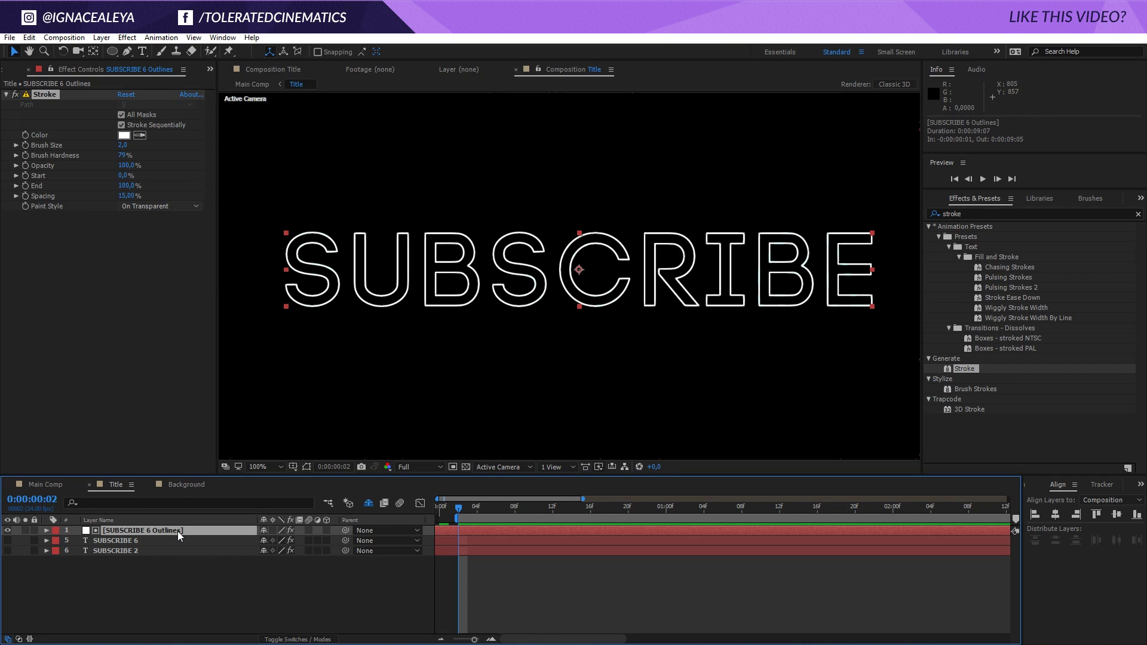
click(25, 186)
click(125, 186)
text(0)
key(Return)
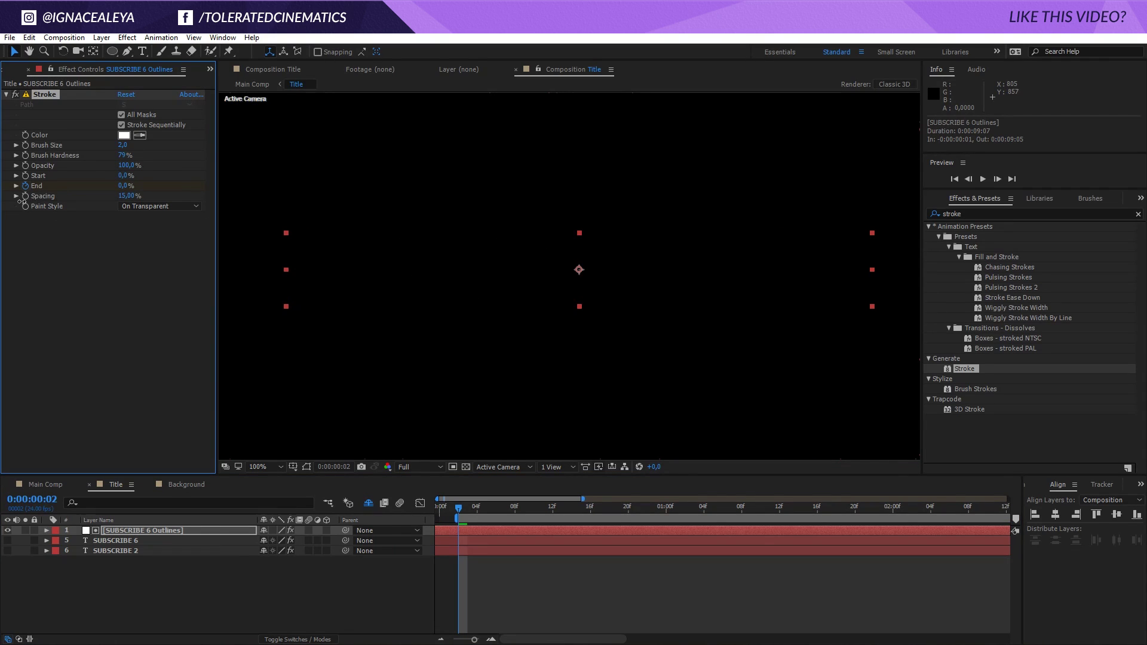
mouse_move(21, 202)
mouse_down()
mouse_move(84, 206)
mouse_move(62, 214)
mouse_move(75, 219)
mouse_up()
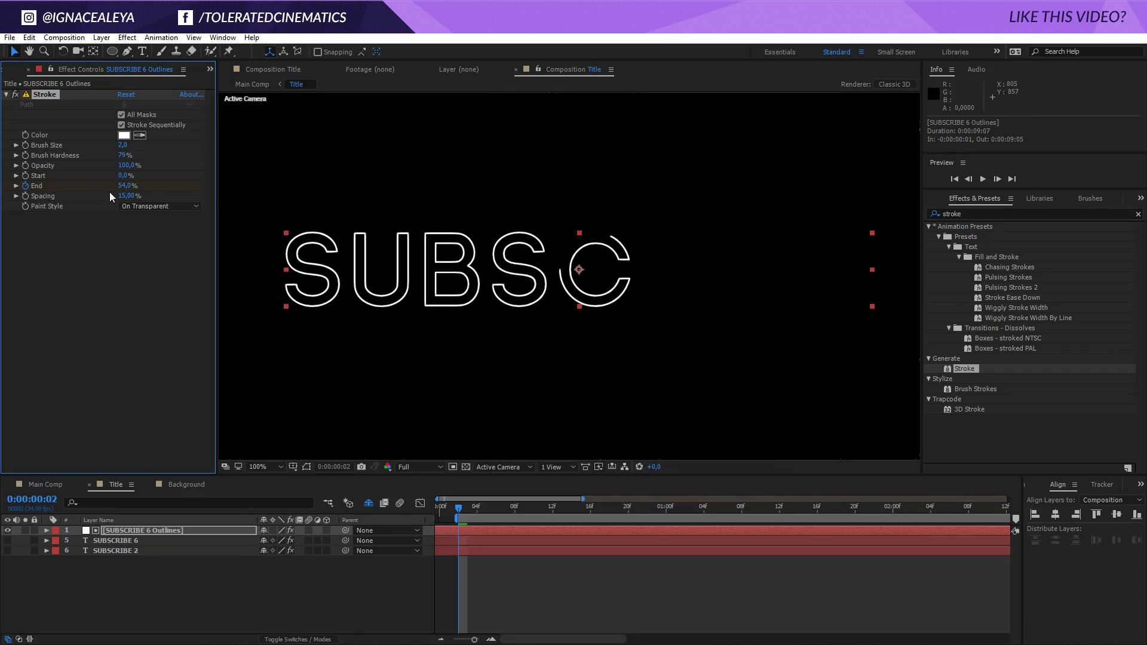
click(124, 186)
text(60)
key(Return)
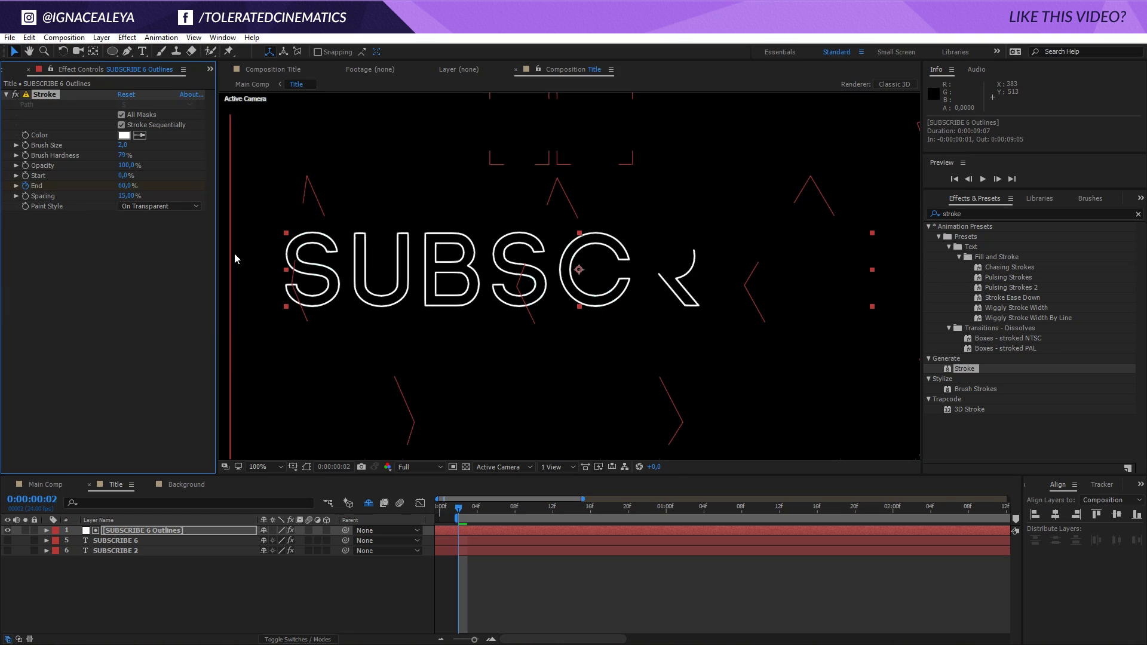
- Show the full comp length and scrub to 5 seconds and back to check the draw-on
double_click(582, 498)
drag(641, 506, 733, 528)
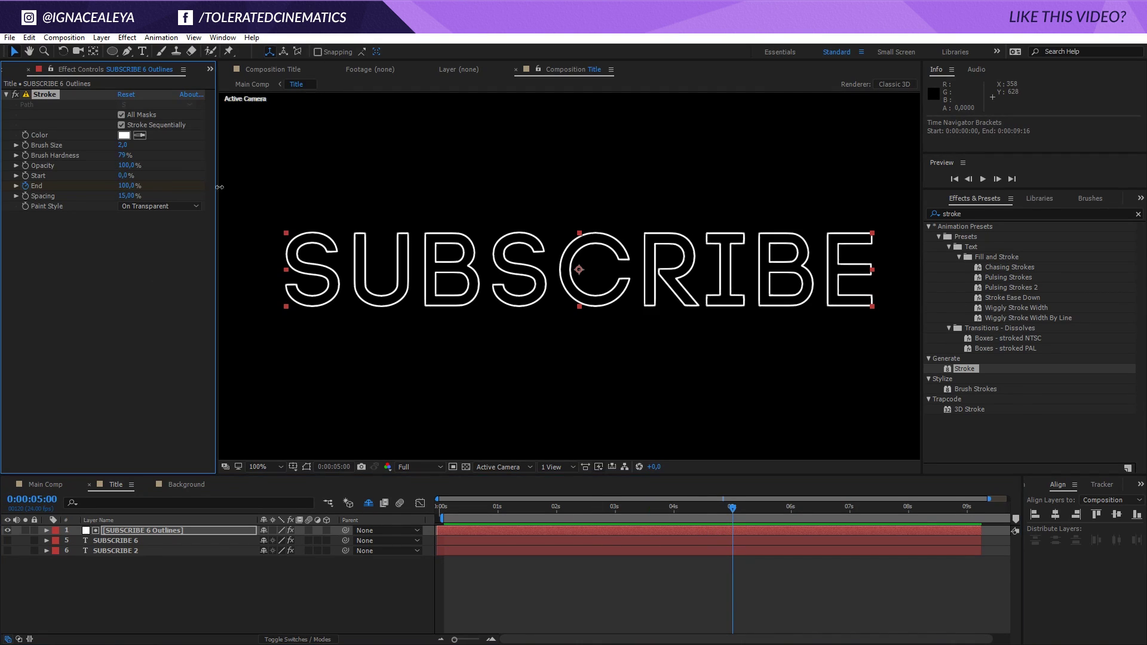
mouse_move(731, 511)
mouse_down()
mouse_move(410, 543)
mouse_move(640, 540)
mouse_up()
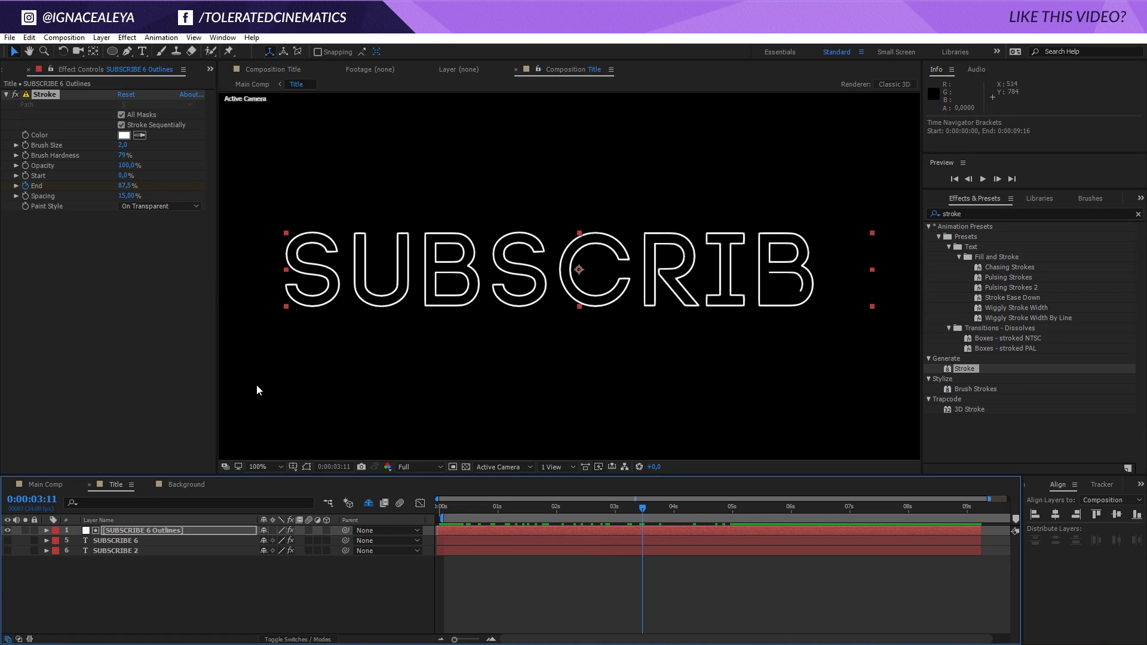
- Uncheck Stroke Sequentially and preview all letters drawing on together
click(122, 125)
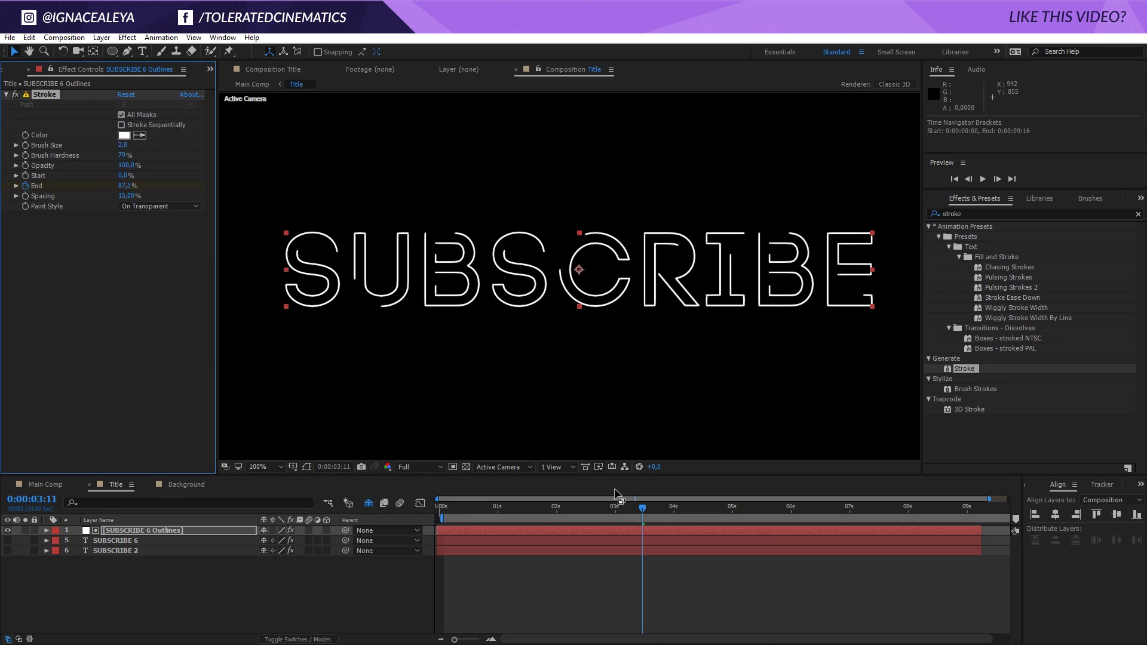
click(634, 515)
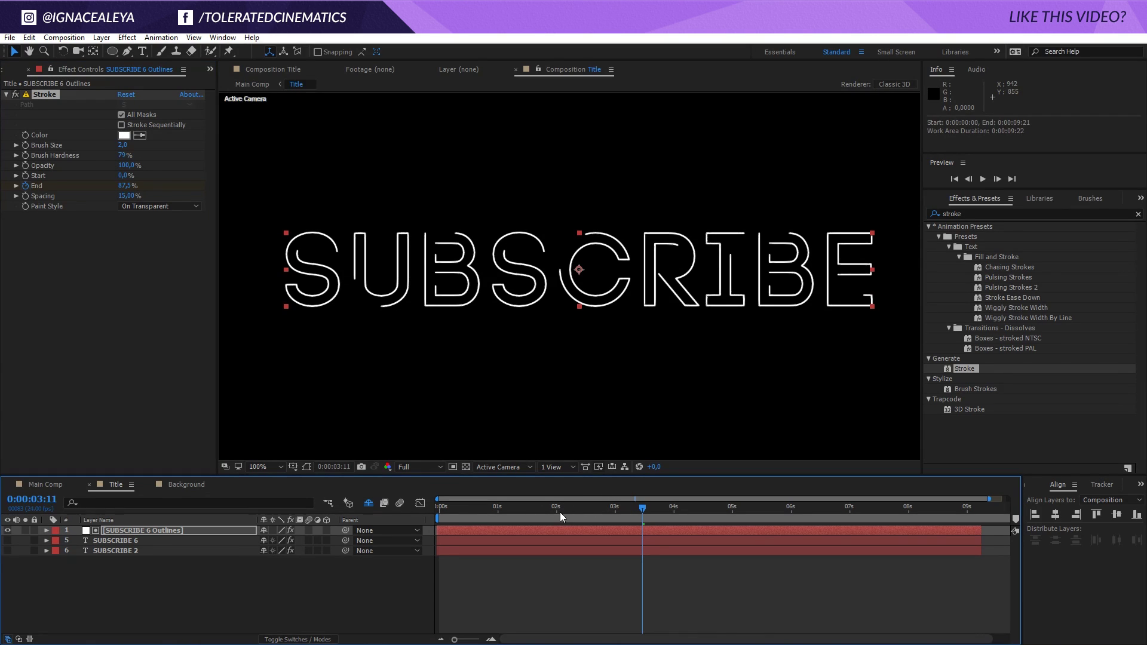
mouse_move(574, 514)
mouse_down()
mouse_move(442, 515)
mouse_move(451, 524)
mouse_up()
key(space)
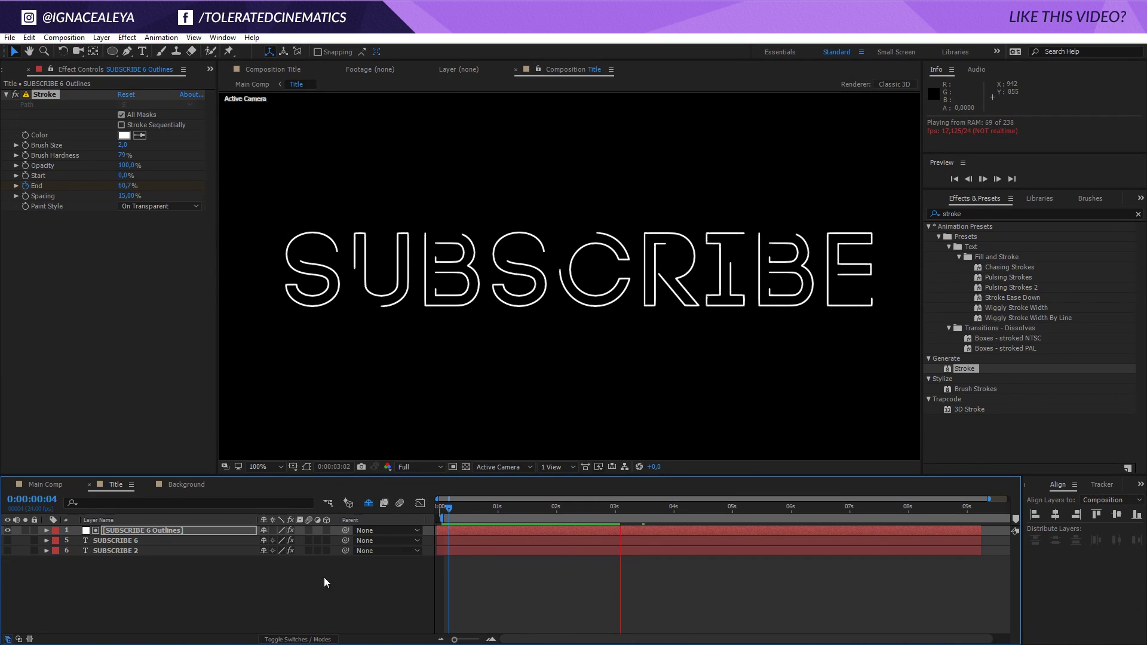
key(space)
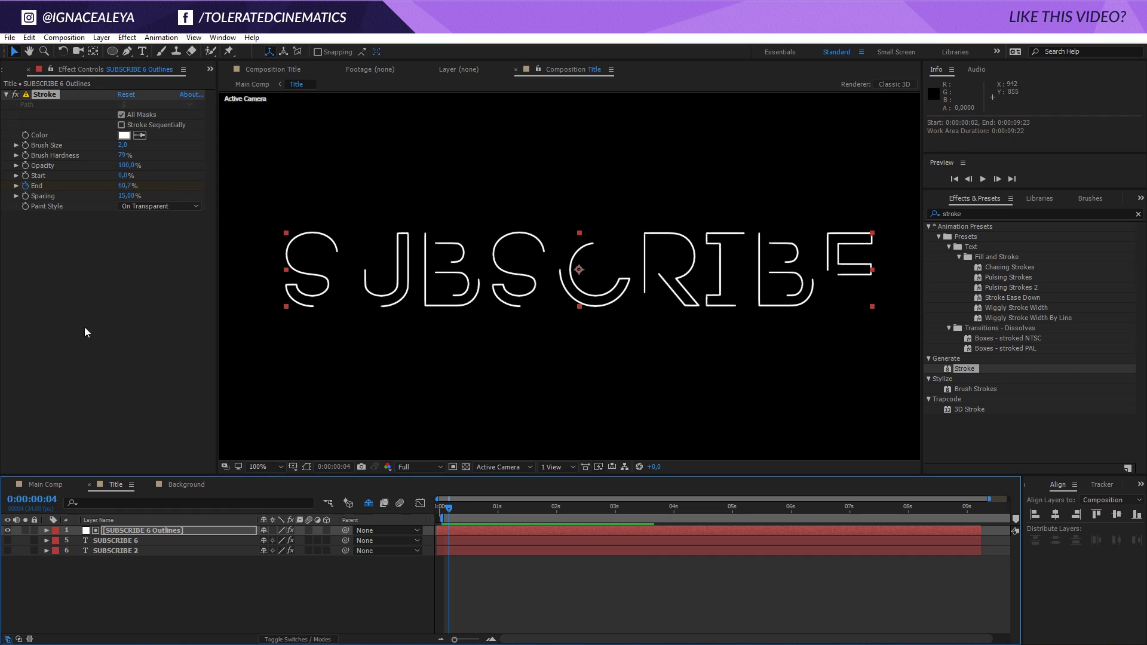
- Set the Stroke Brush Size to 3
click(123, 145)
text(3)
key(Return)
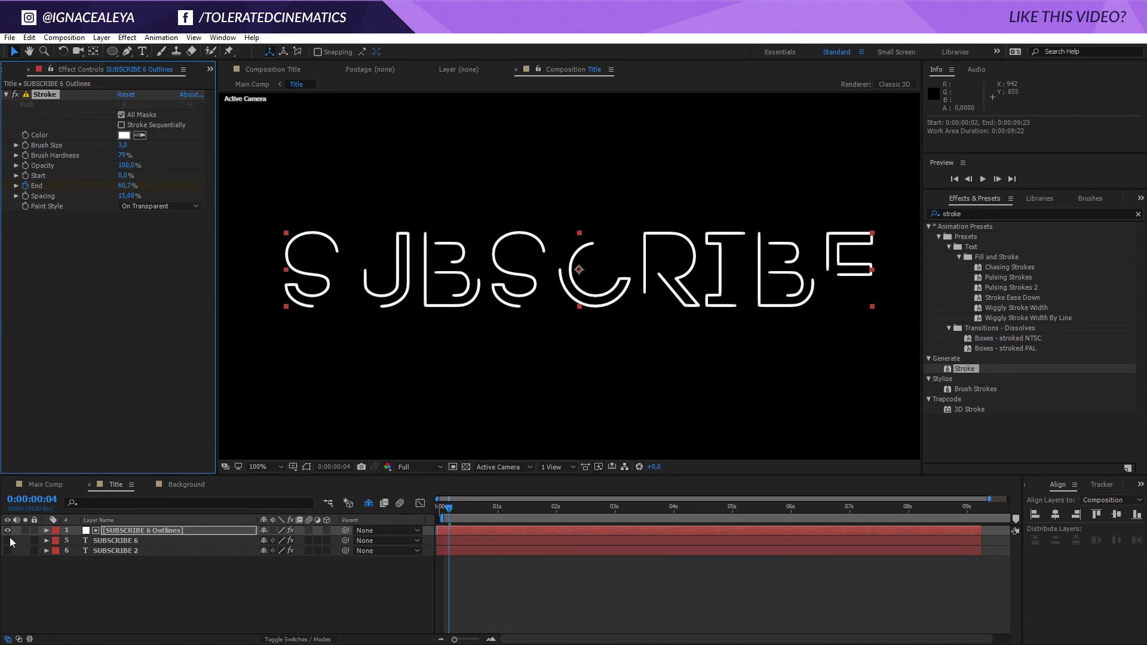
- Make SUBSCRIBE 6 visible and preview from frame 3 to frame 18 to see the cyan letters
click(91, 539)
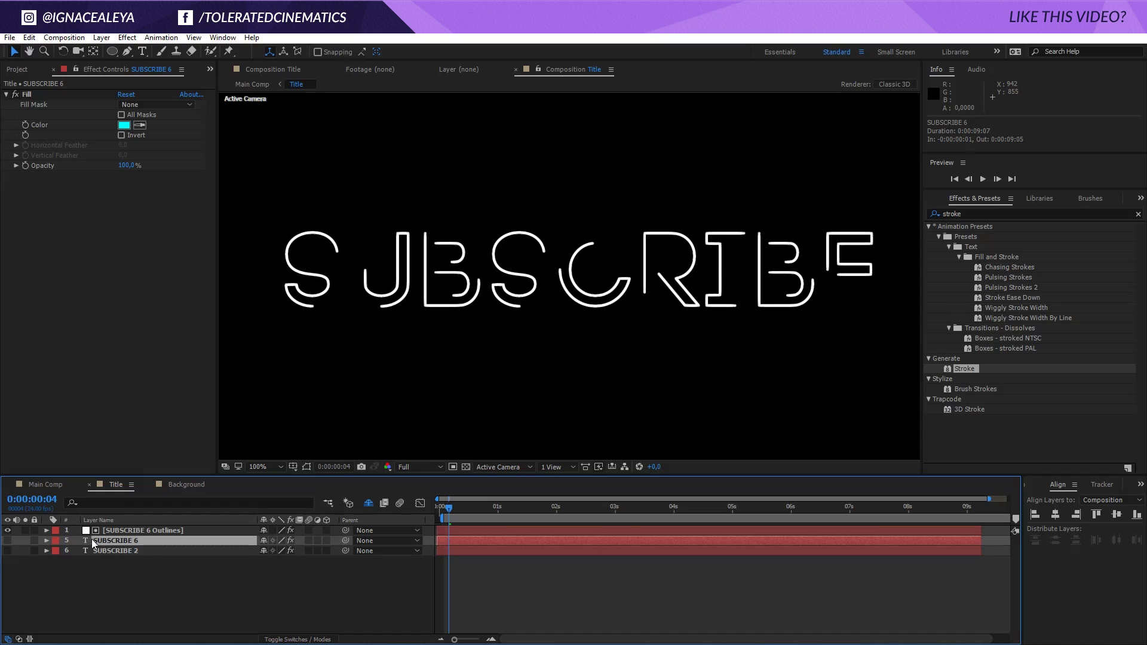
click(8, 541)
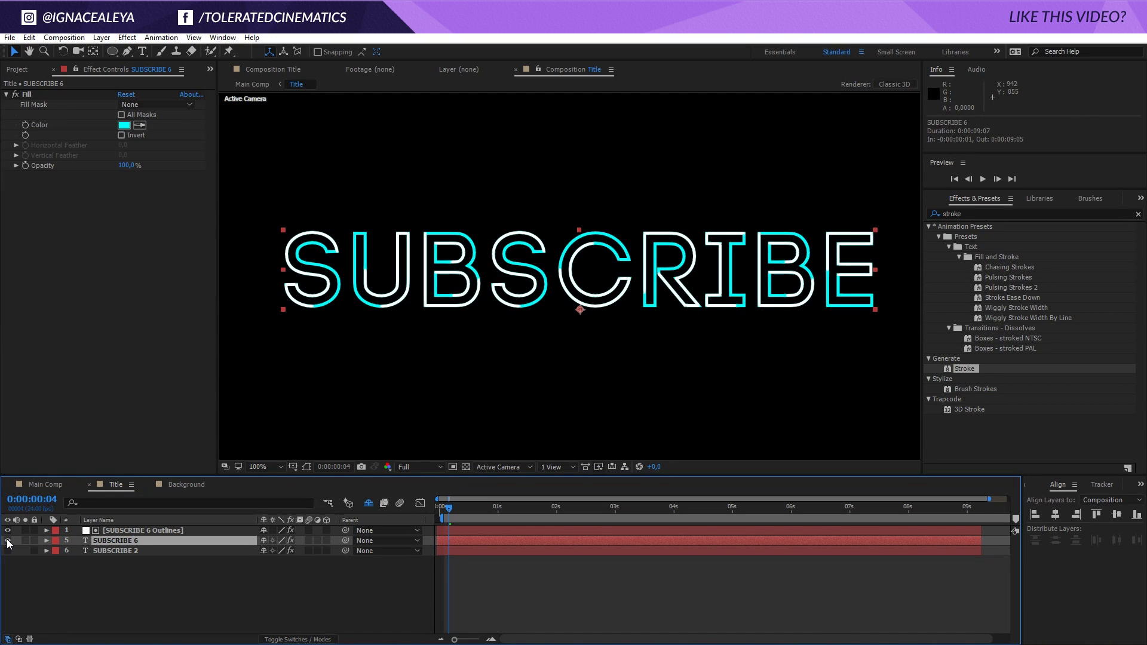
drag(448, 509, 459, 511)
key(space)
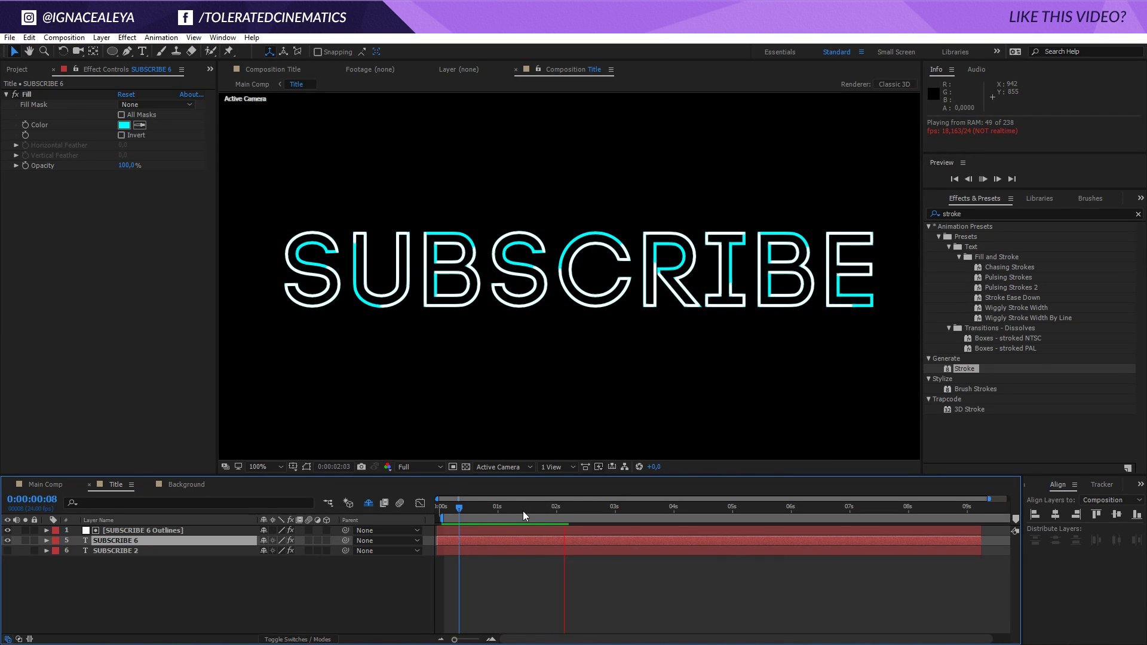
drag(493, 509, 484, 509)
click(135, 541)
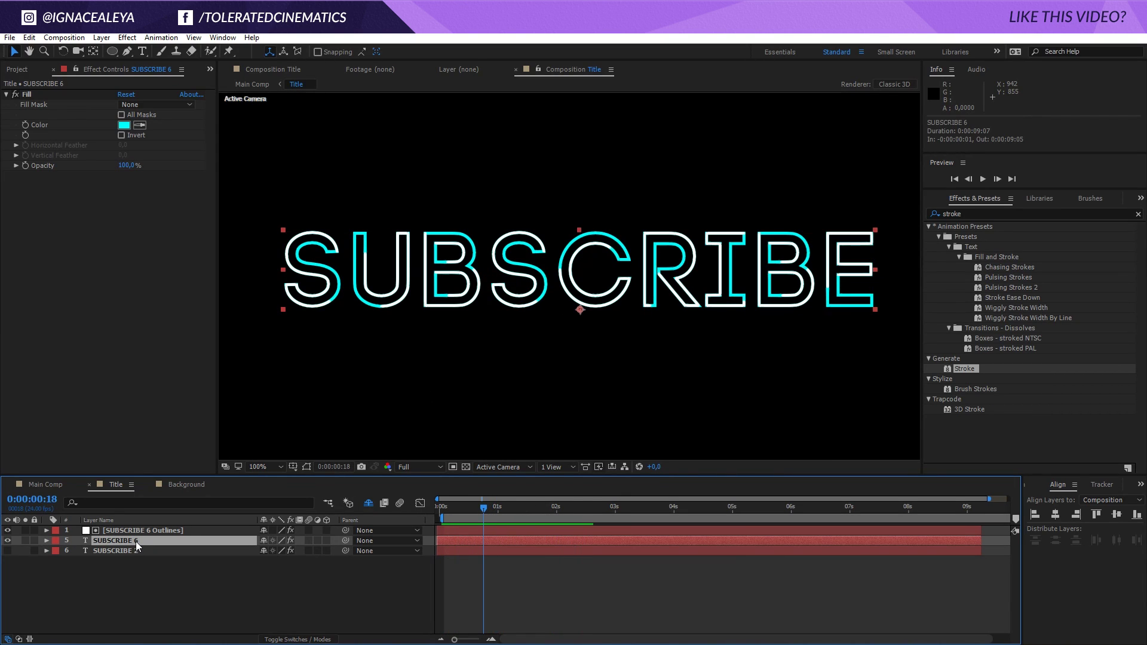
- Set the outlines layer's Stroke Color to the text's cyan with the eyedropper
click(24, 95)
click(28, 37)
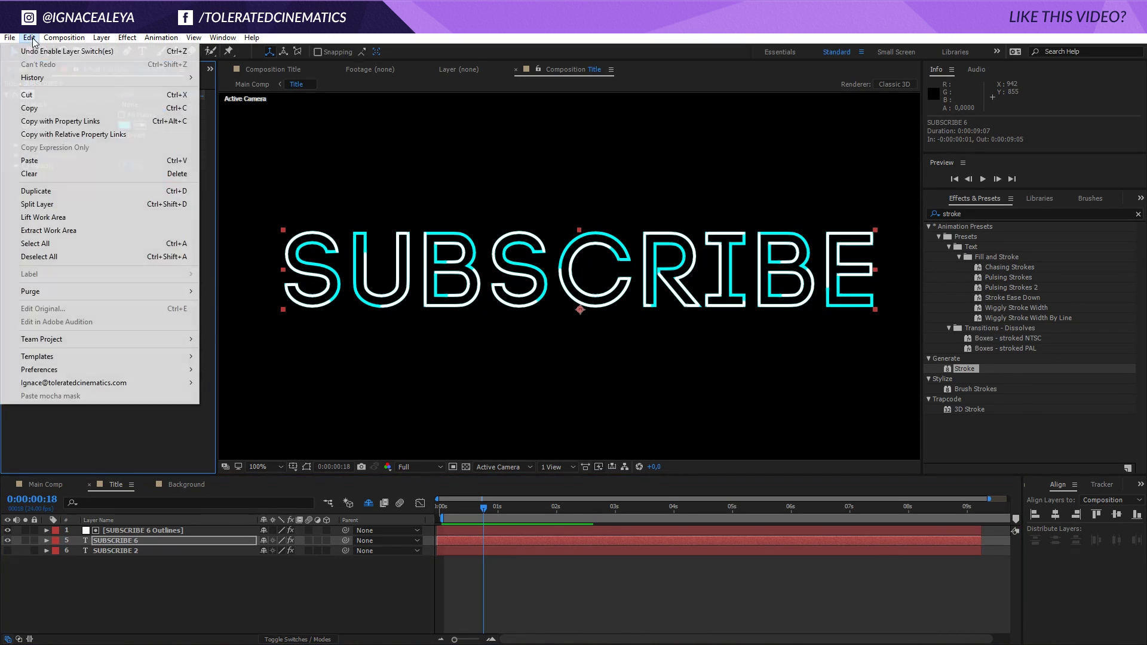
click(42, 159)
click(144, 531)
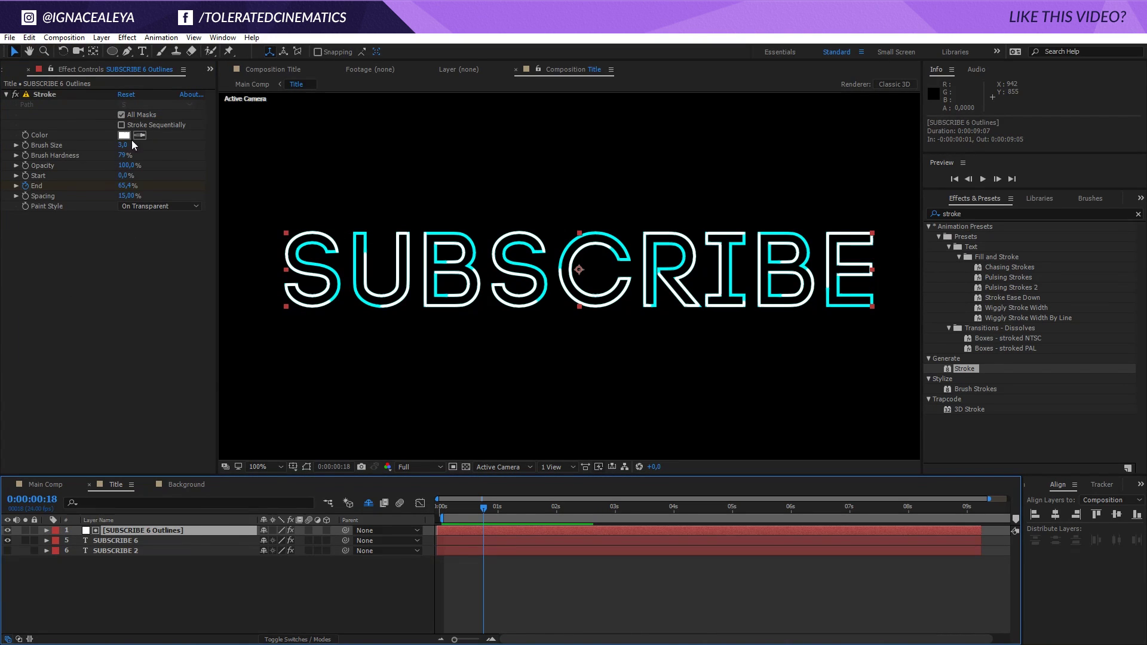
click(139, 135)
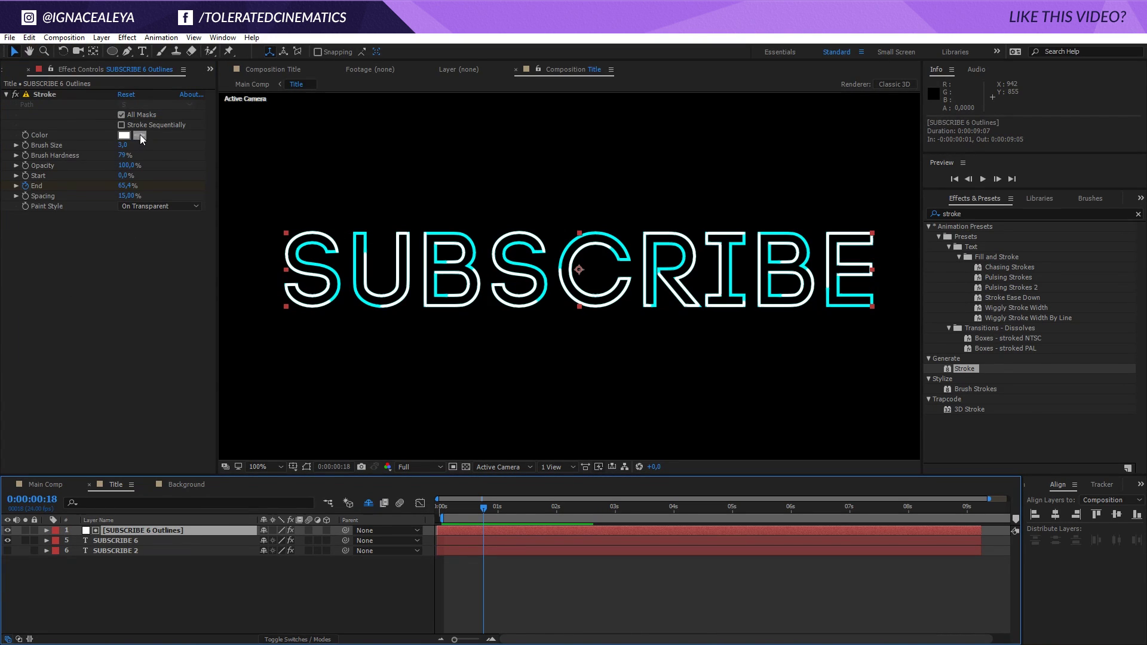
click(355, 252)
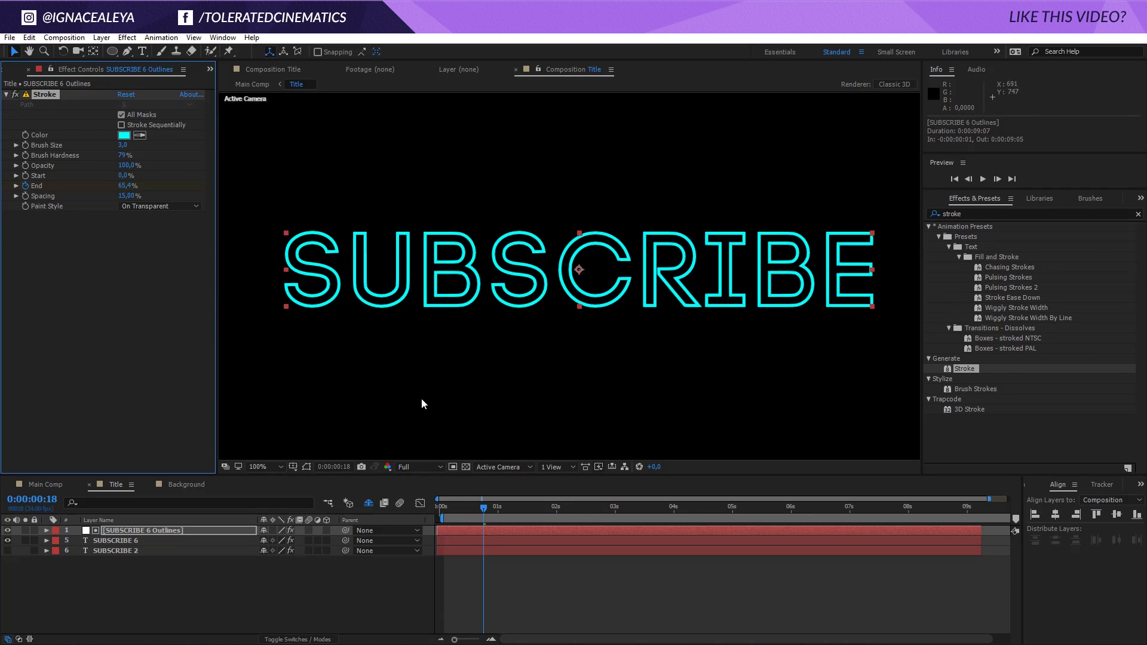
- Scrub to about one second and toggle SUBSCRIBE 6's visibility to compare, then select it
click(546, 590)
mouse_move(494, 512)
mouse_down()
mouse_move(449, 513)
mouse_move(528, 513)
mouse_move(467, 560)
mouse_move(515, 565)
mouse_move(454, 577)
mouse_move(503, 600)
mouse_up()
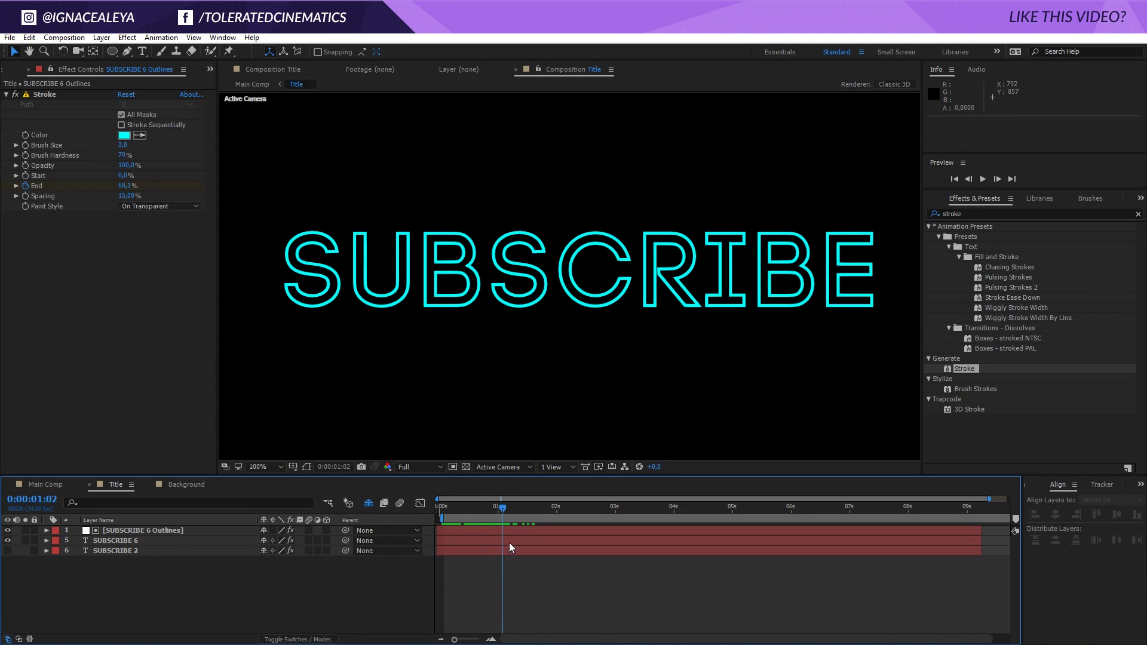
click(7, 540)
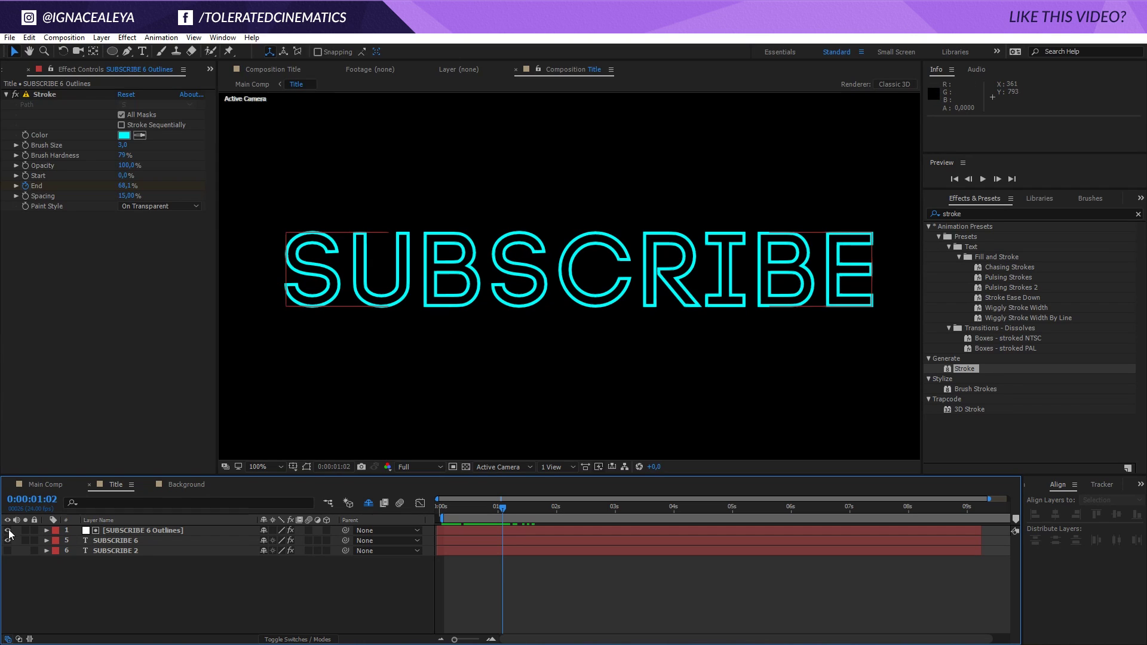
click(8, 541)
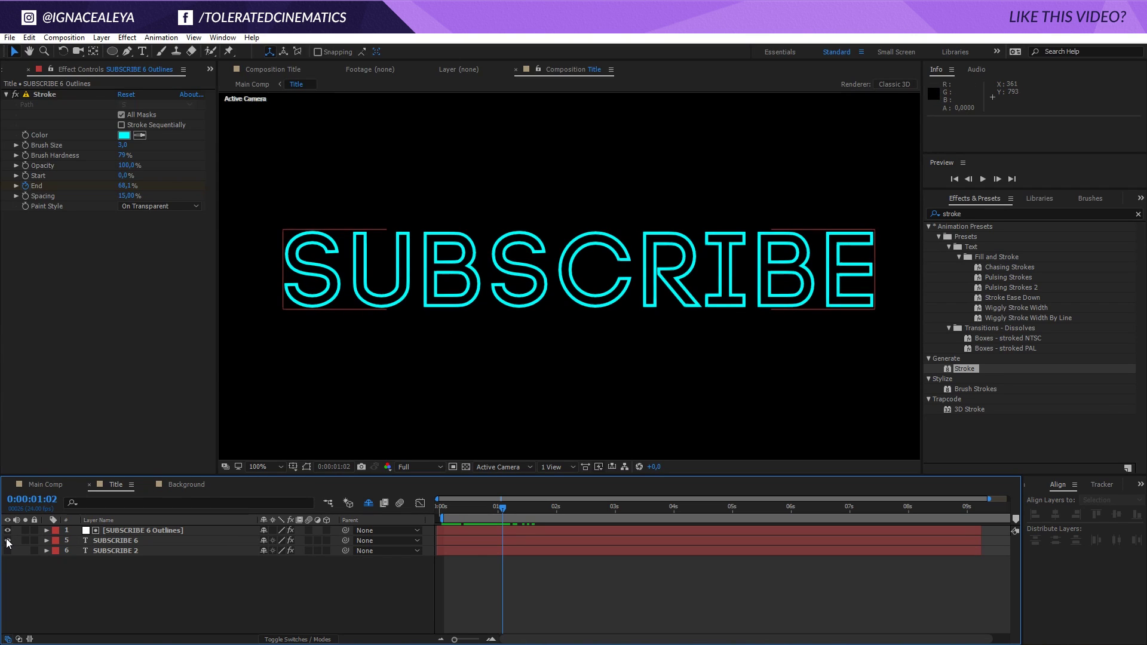
click(132, 541)
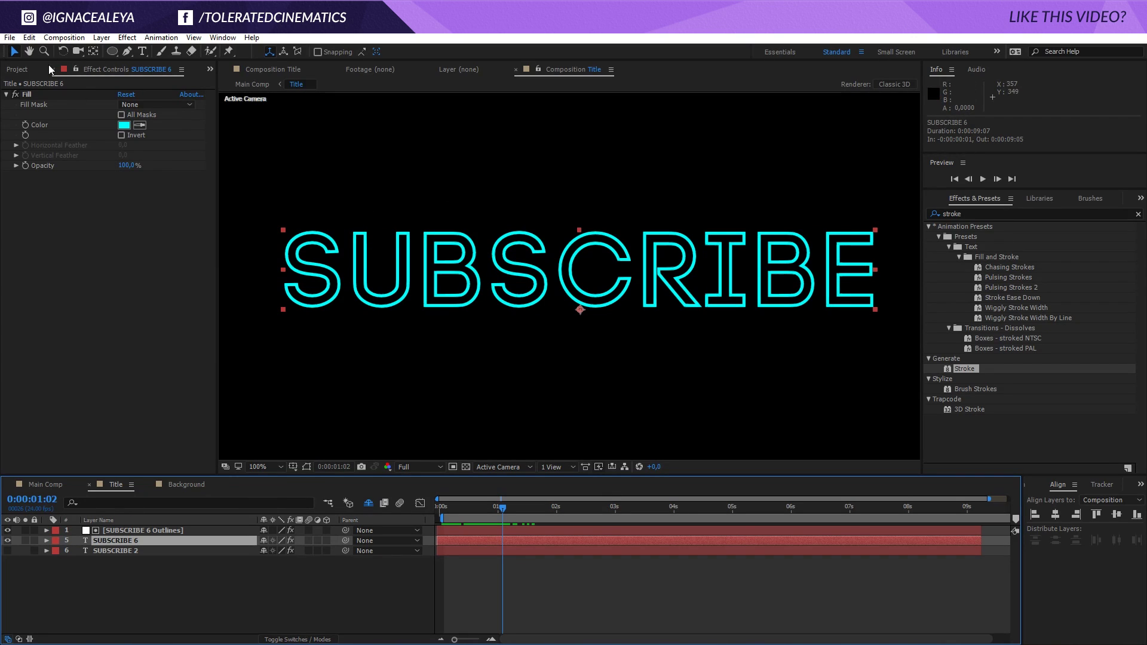
- Draw a four-point Mask 1 around the U on SUBSCRIBE 6 and set it to Subtract
click(126, 52)
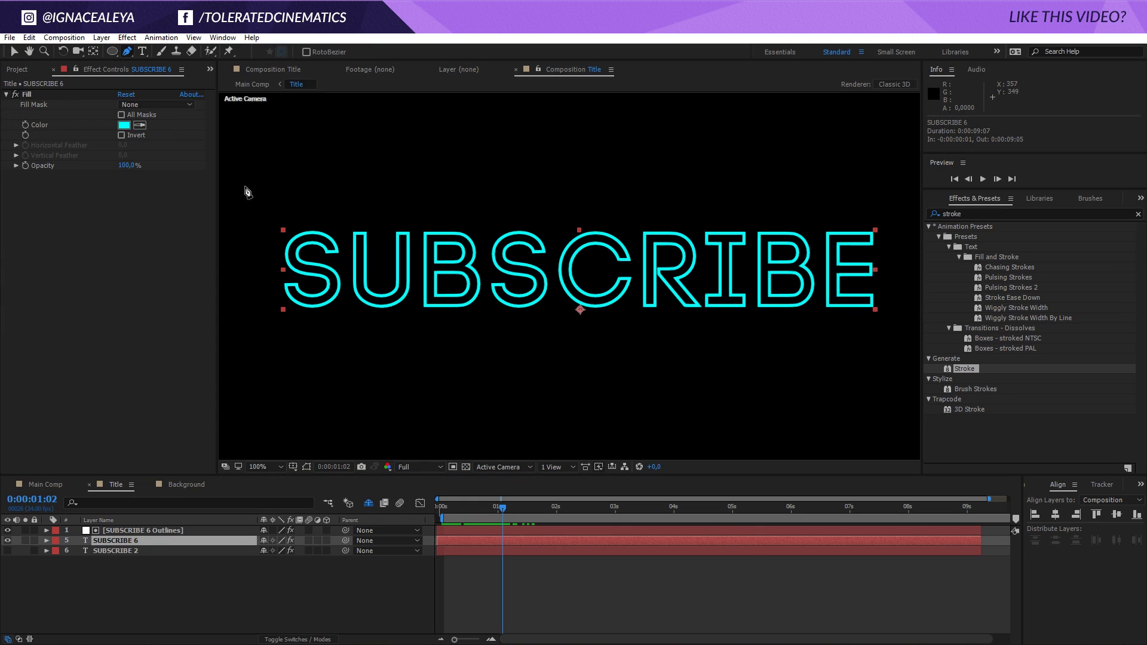
click(417, 215)
click(414, 311)
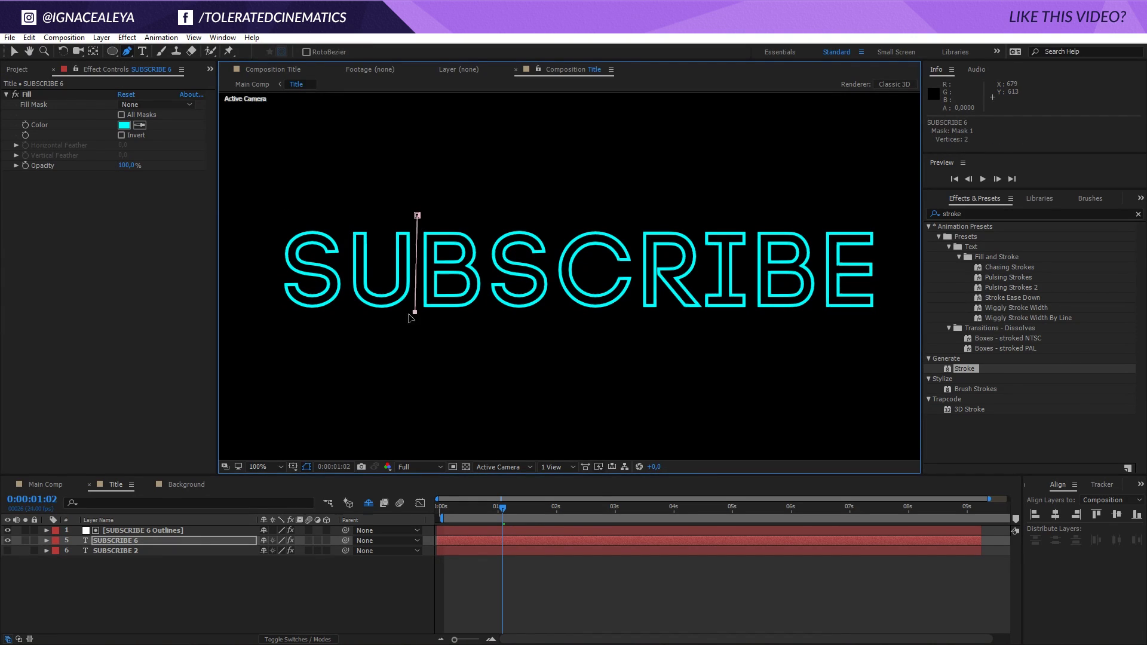
click(346, 321)
click(342, 223)
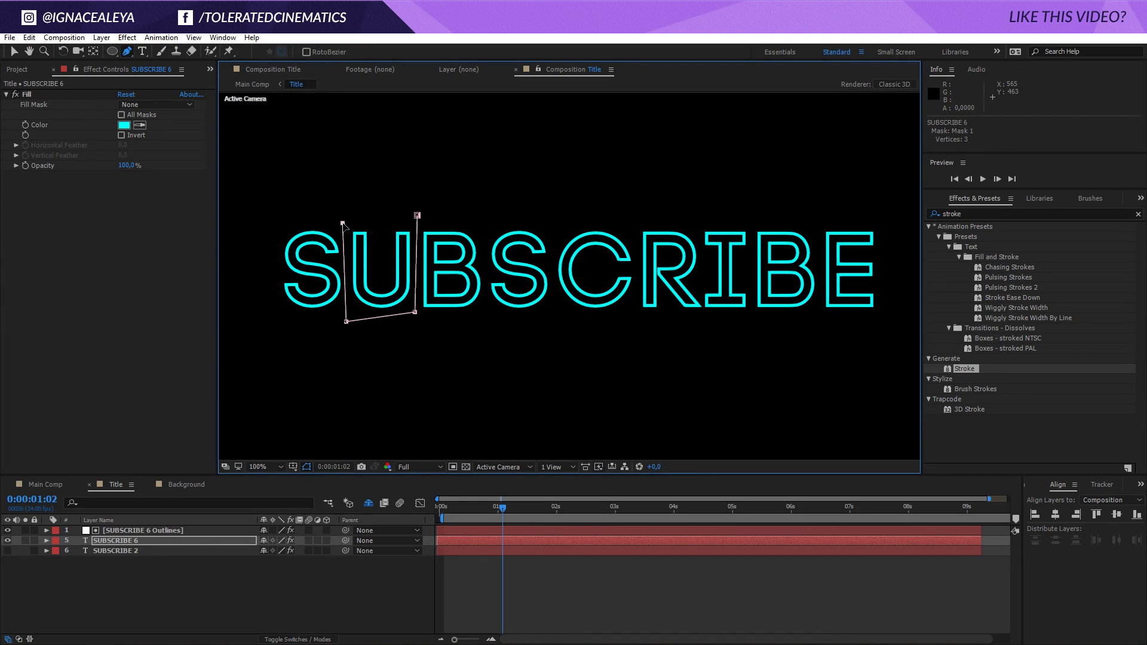
click(417, 215)
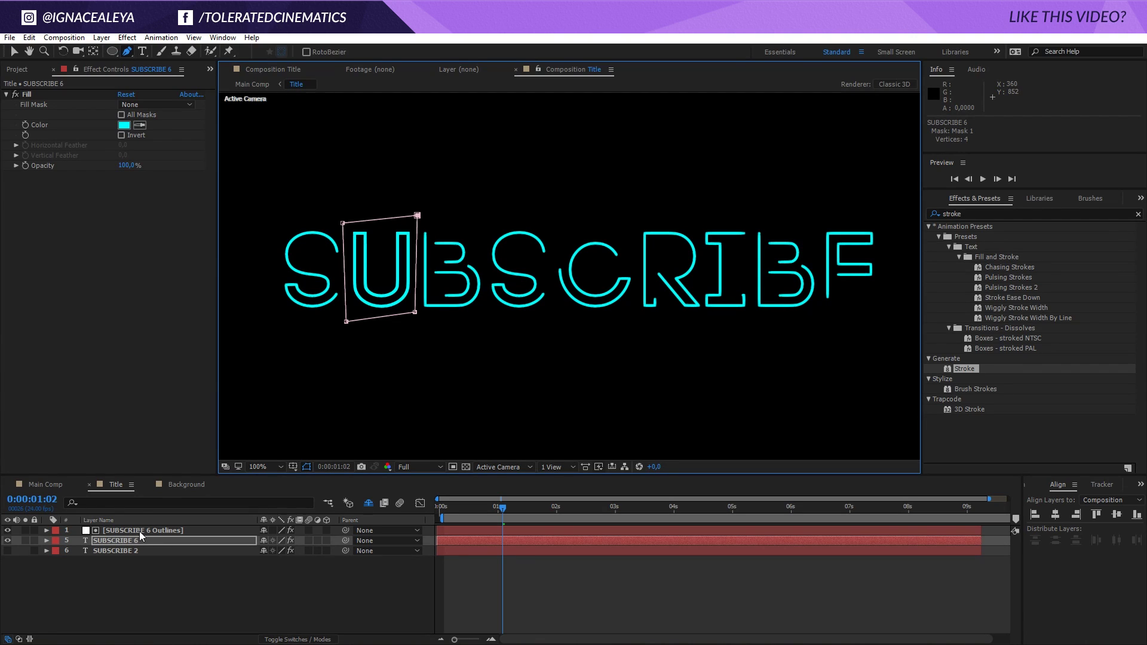
key(m)
key(m)
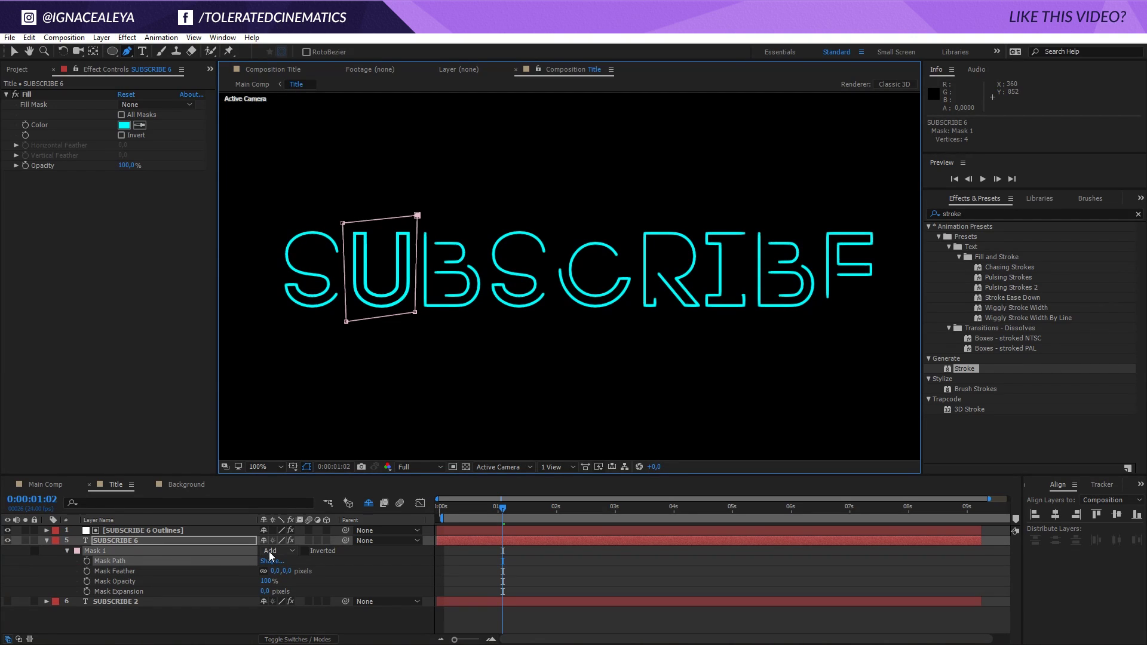
click(276, 551)
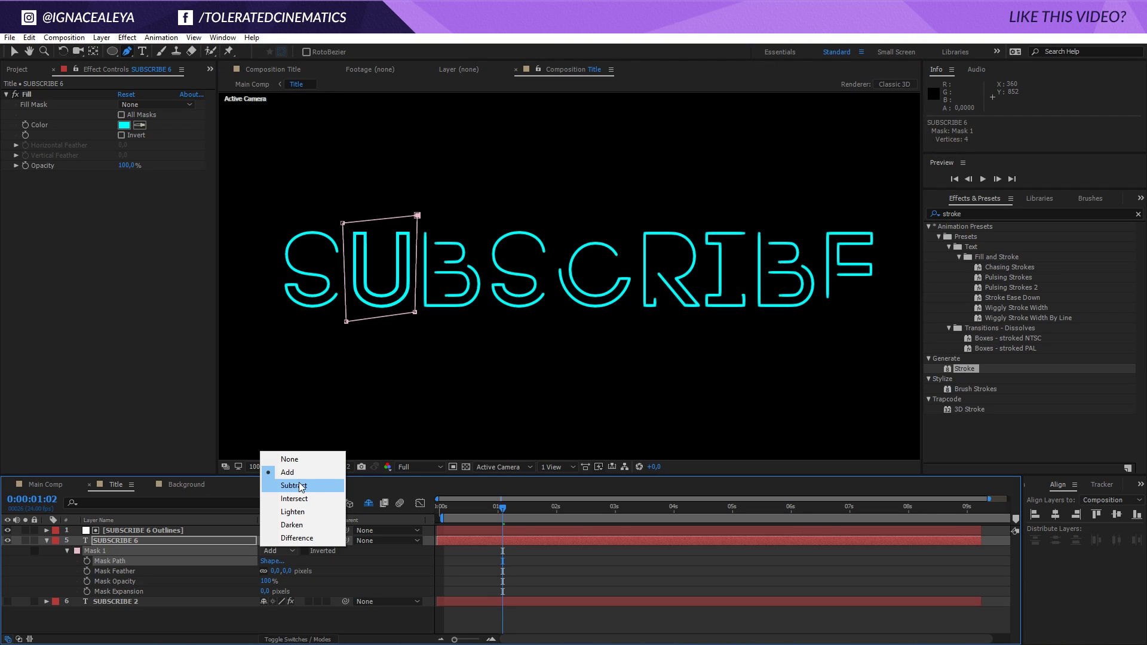
click(299, 486)
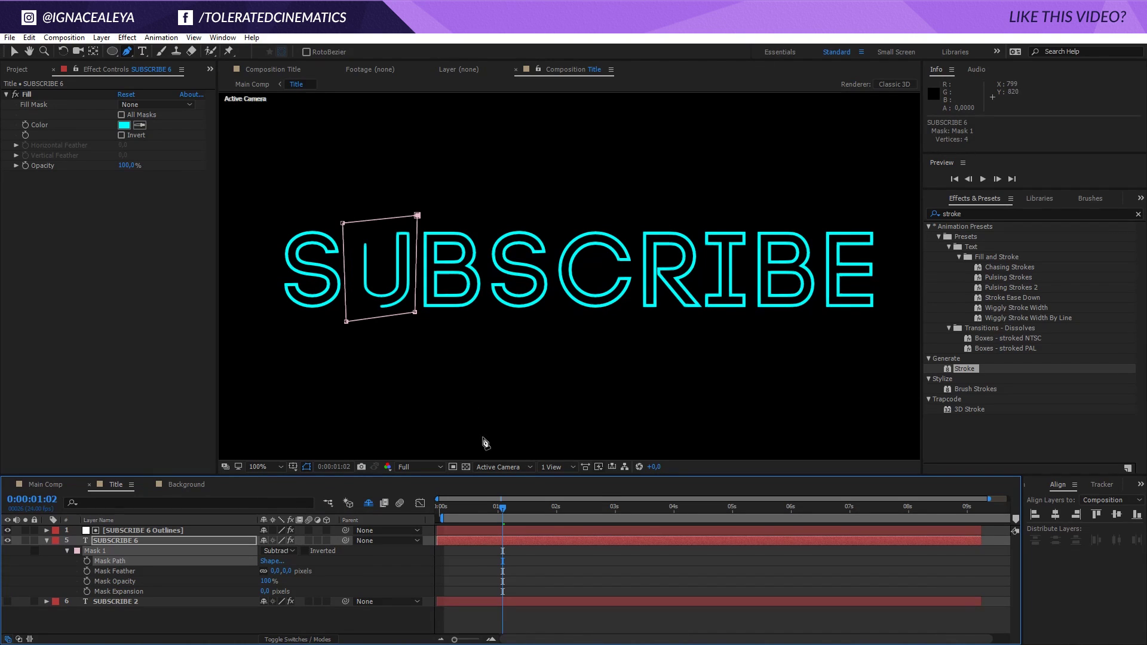
- Draw a four-point Mask 2 around the C and set it to Subtract
click(556, 220)
click(555, 324)
click(633, 319)
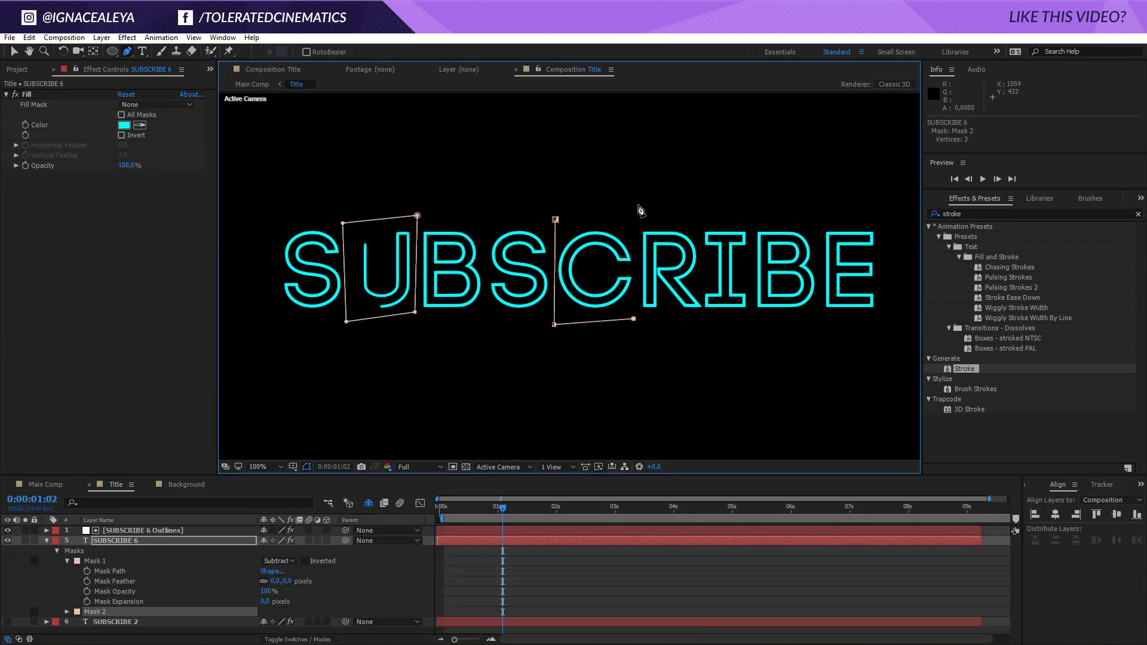
click(637, 204)
click(555, 219)
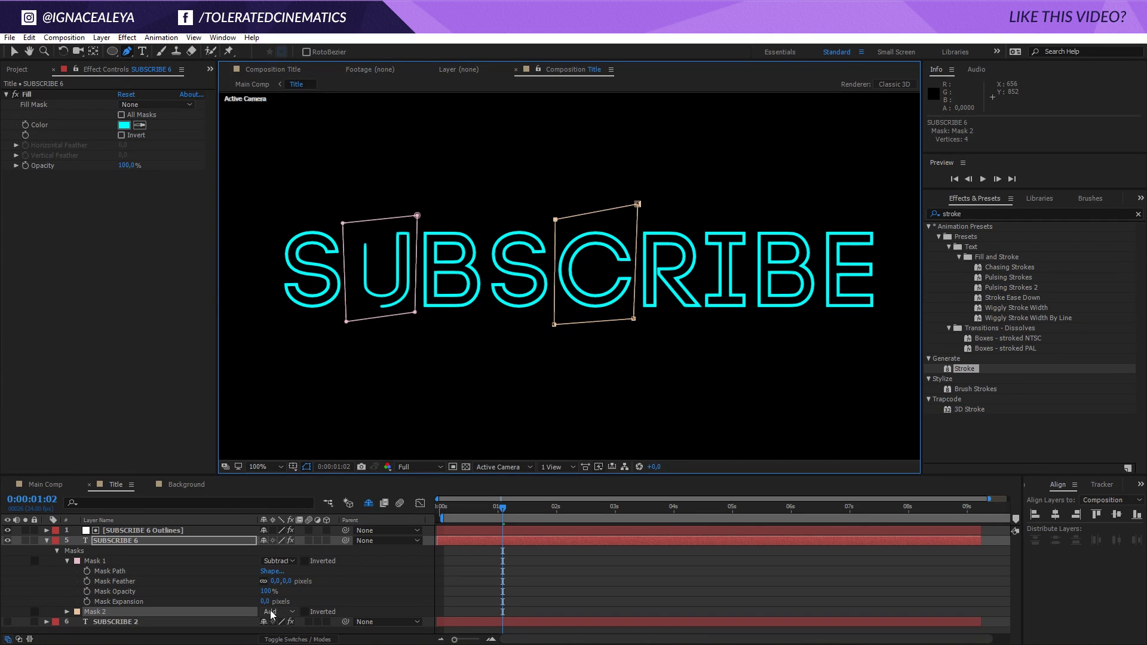
click(272, 612)
click(294, 546)
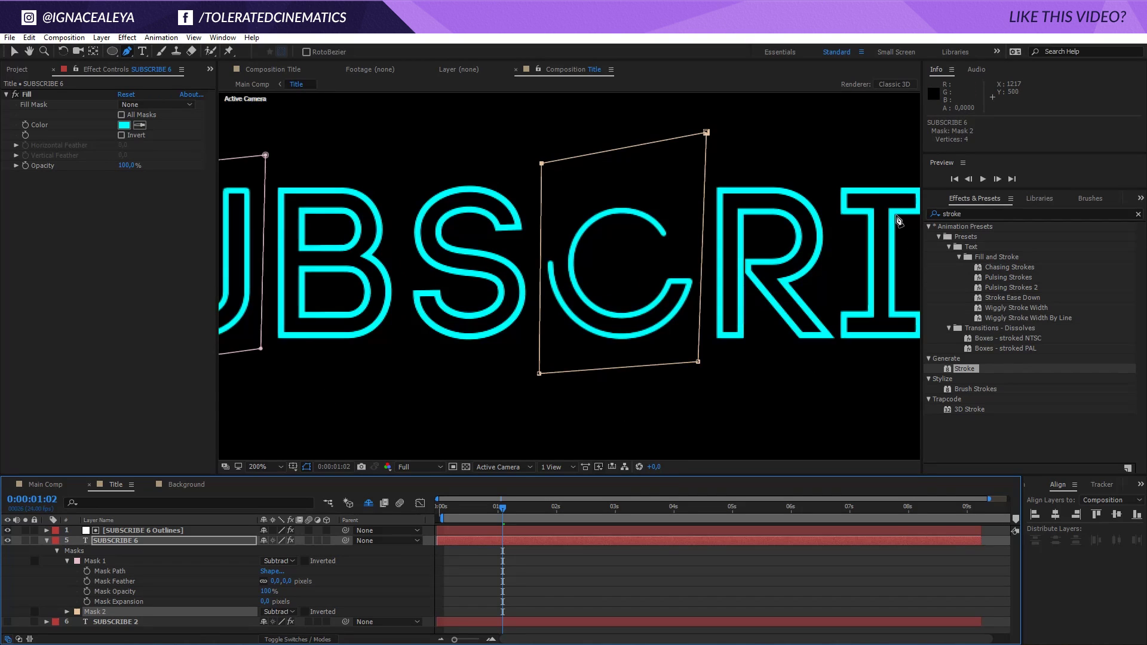
- Zoom in on CRIBE and draw a six-point Mask 3 on the second B
key(period)
key(h)
drag(817, 270, 519, 284)
drag(663, 266, 614, 263)
key(g)
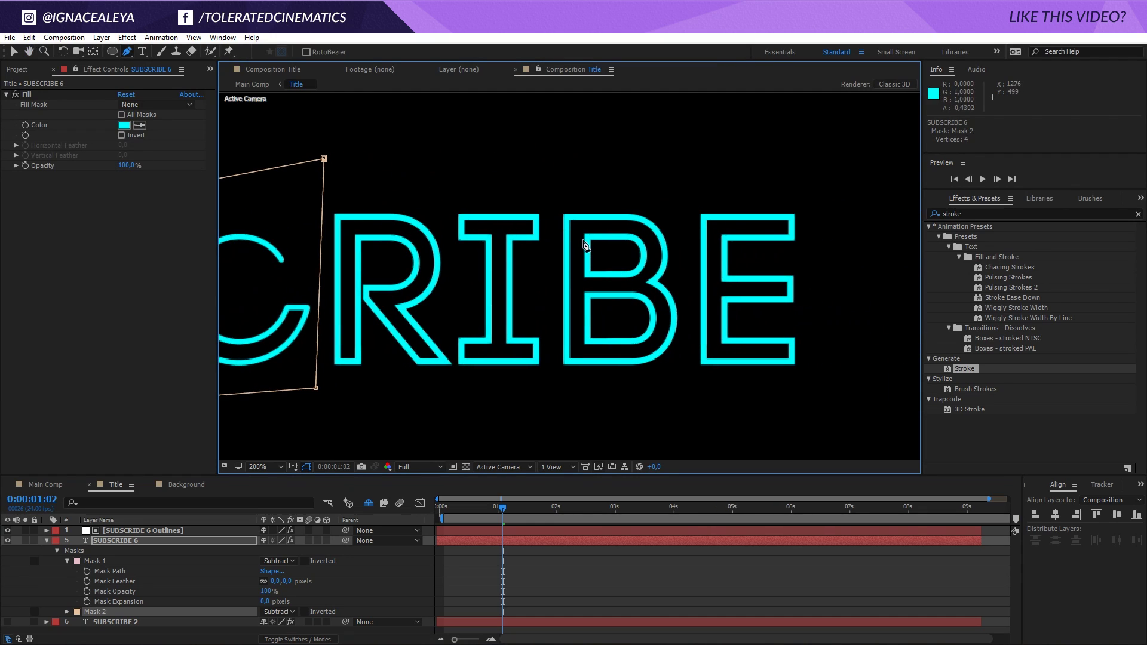
click(577, 230)
click(574, 286)
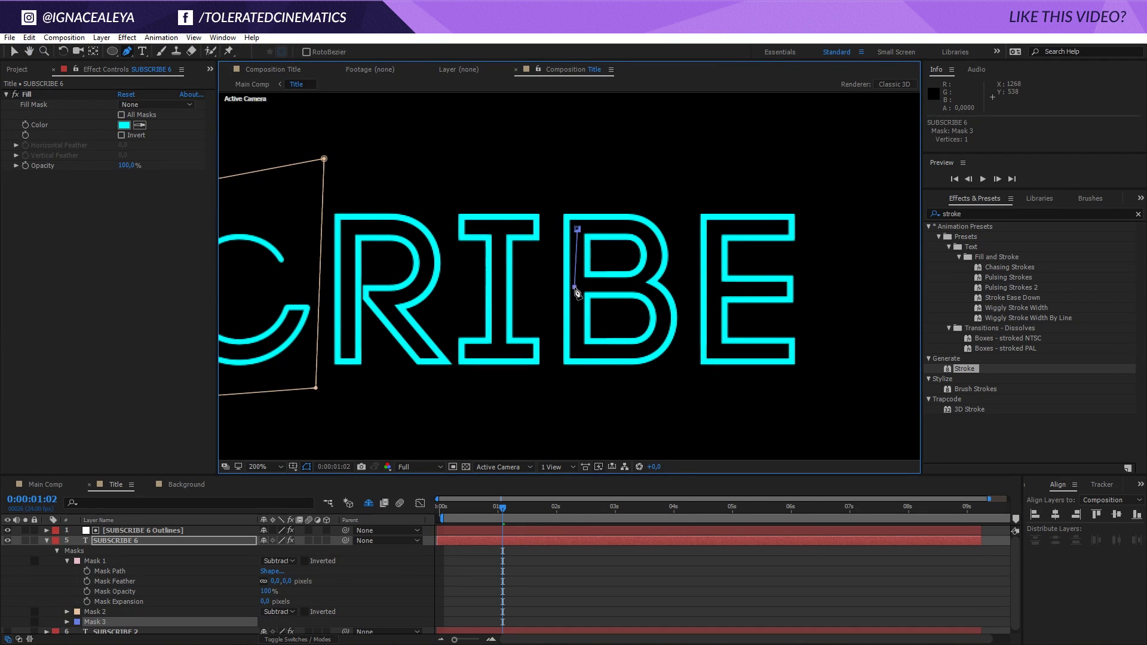
click(636, 286)
click(652, 264)
click(645, 232)
click(605, 229)
click(577, 229)
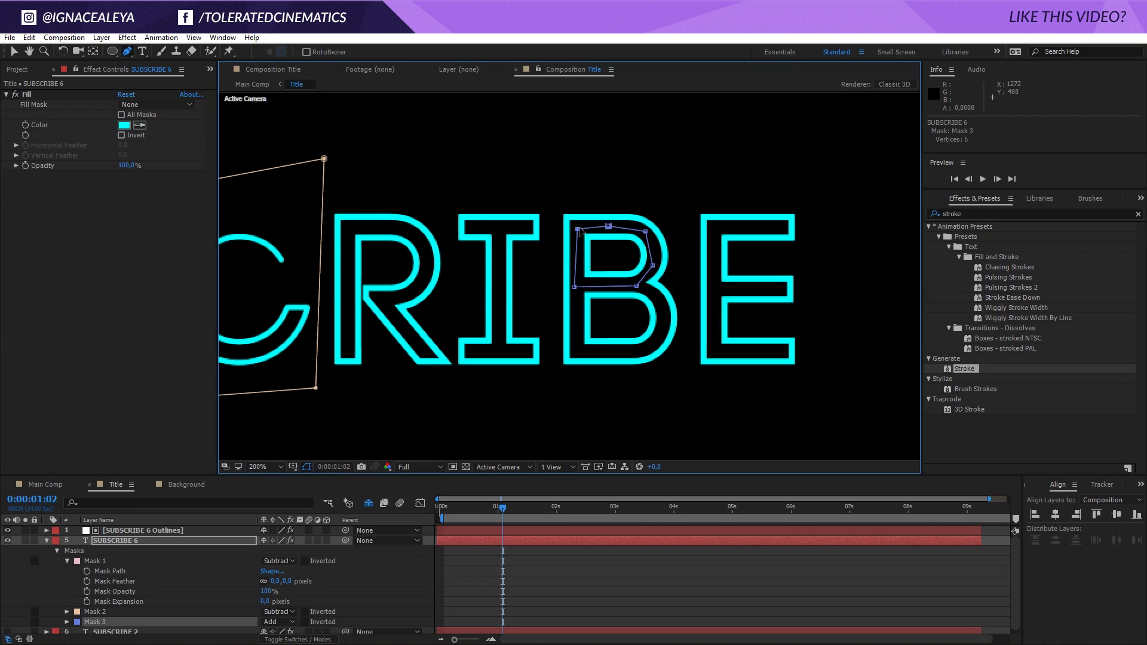
- Set Mask 3 to Subtract to cut out part of the B, then deselect the layer
key(comma)
click(275, 622)
click(281, 556)
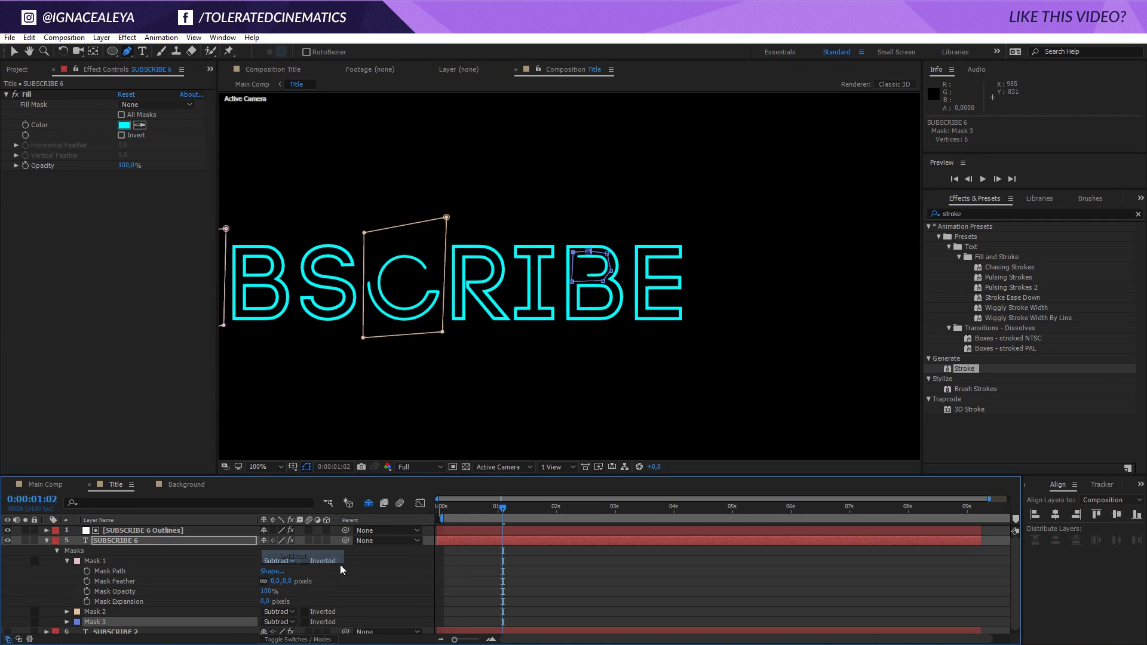
click(449, 547)
- Fit the viewer up to 100%, RAM-preview the stroke animation, and stop at 0:00:00:20
click(262, 466)
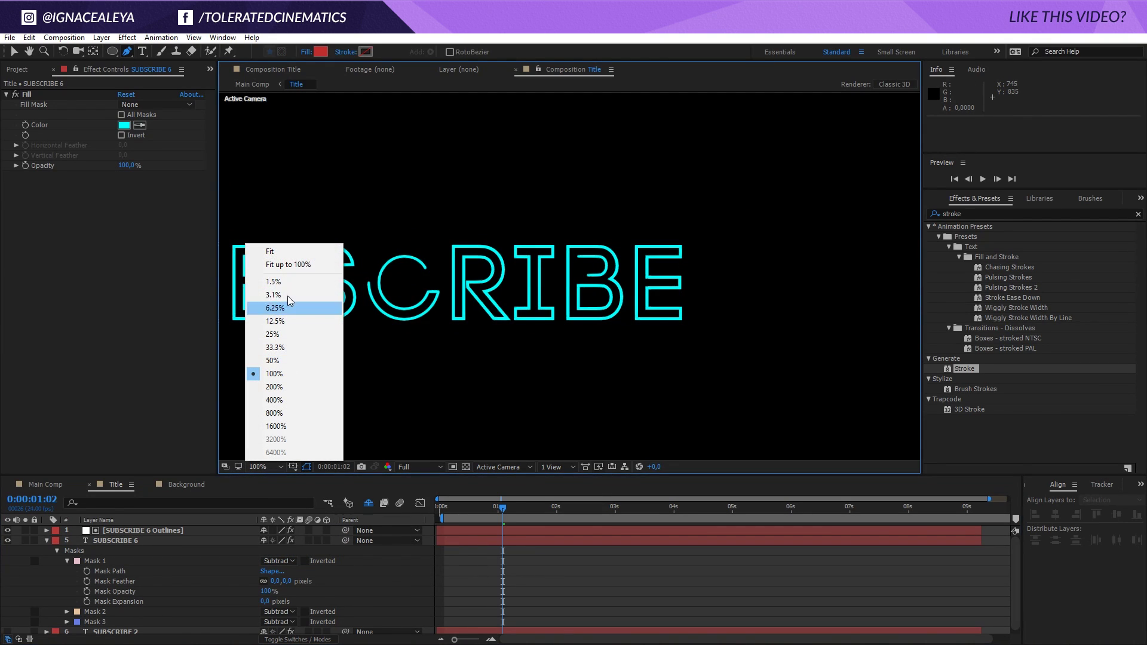
click(309, 265)
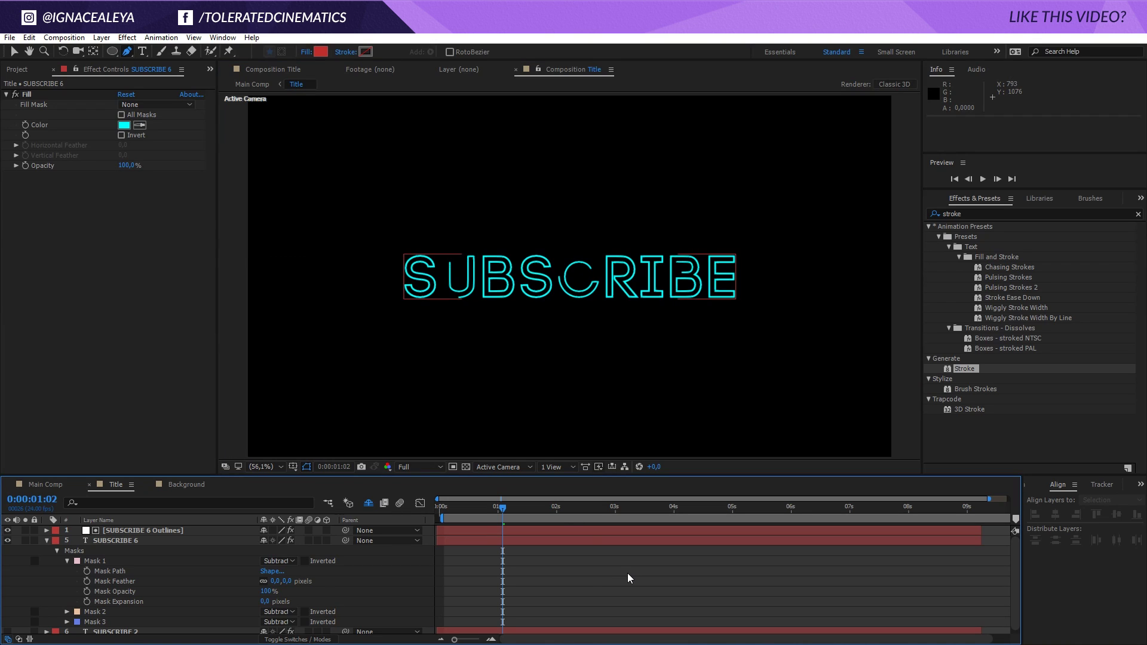
key(space)
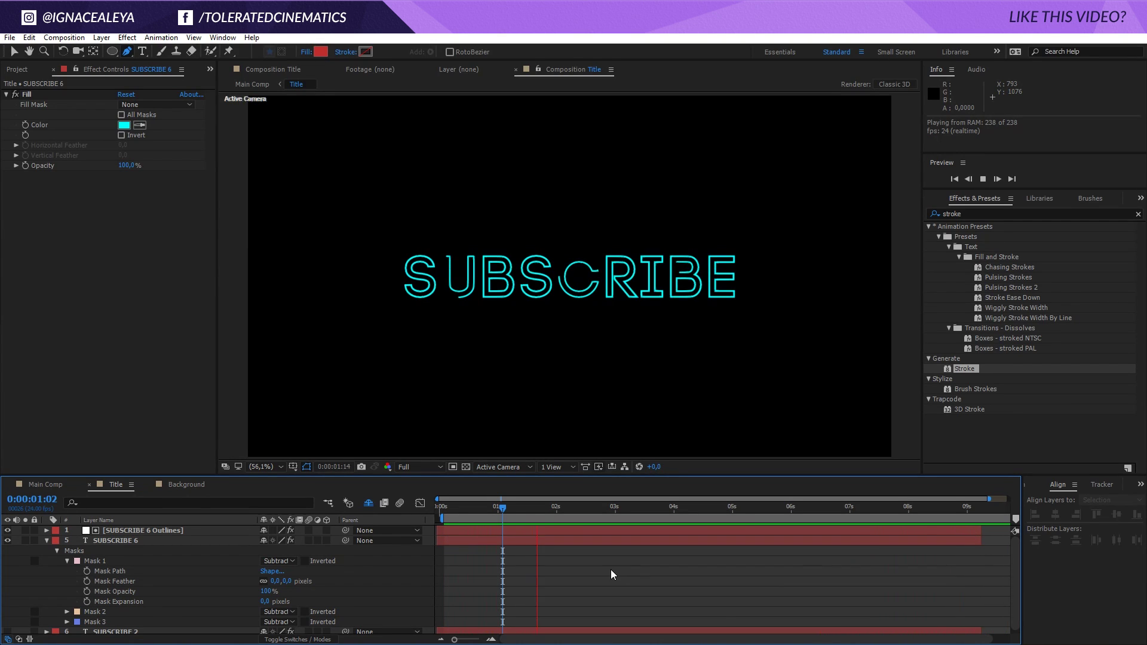
click(487, 509)
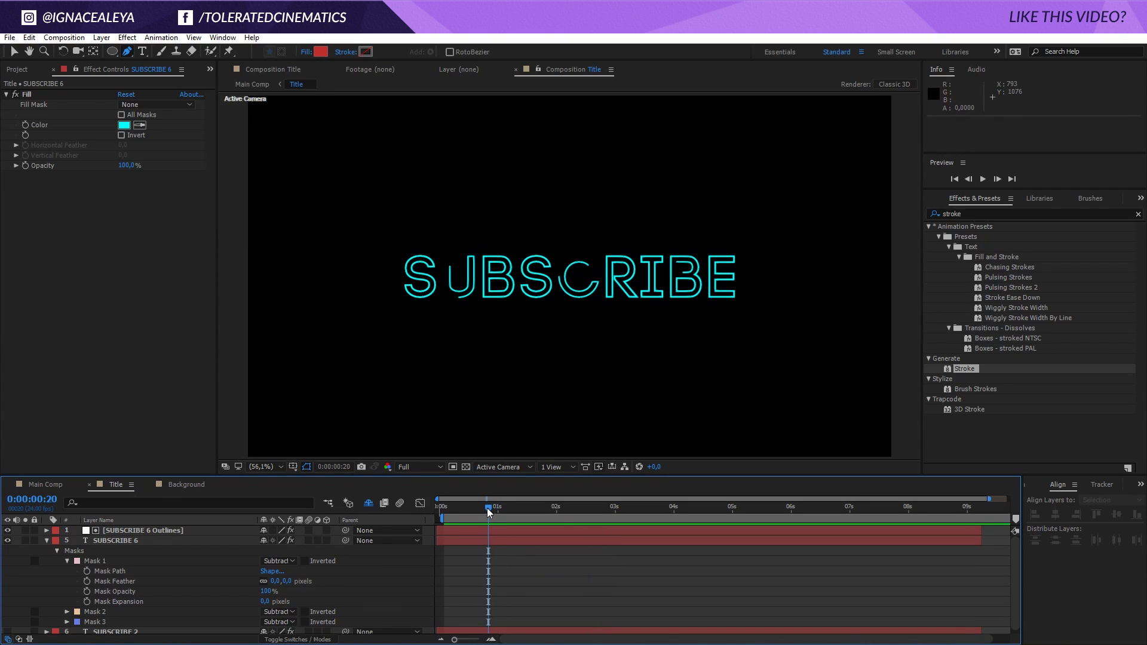